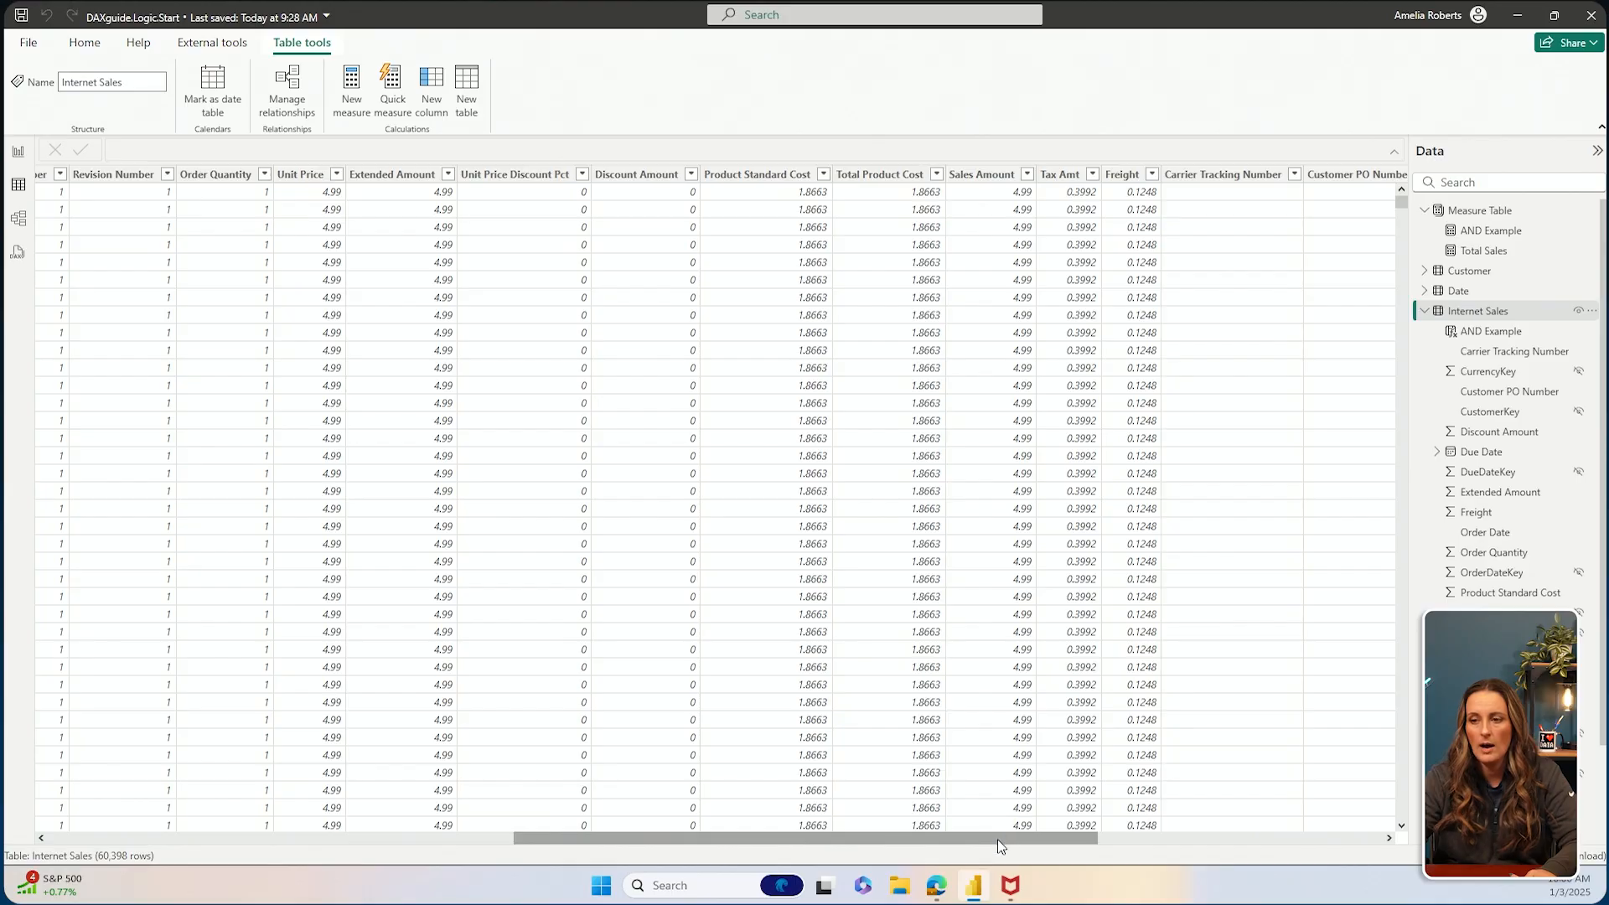
# Add a new calculated column to the Internet Sales table and name it OR Example
pyautogui.moveTo(997, 838); pyautogui.dragTo(1309, 836)
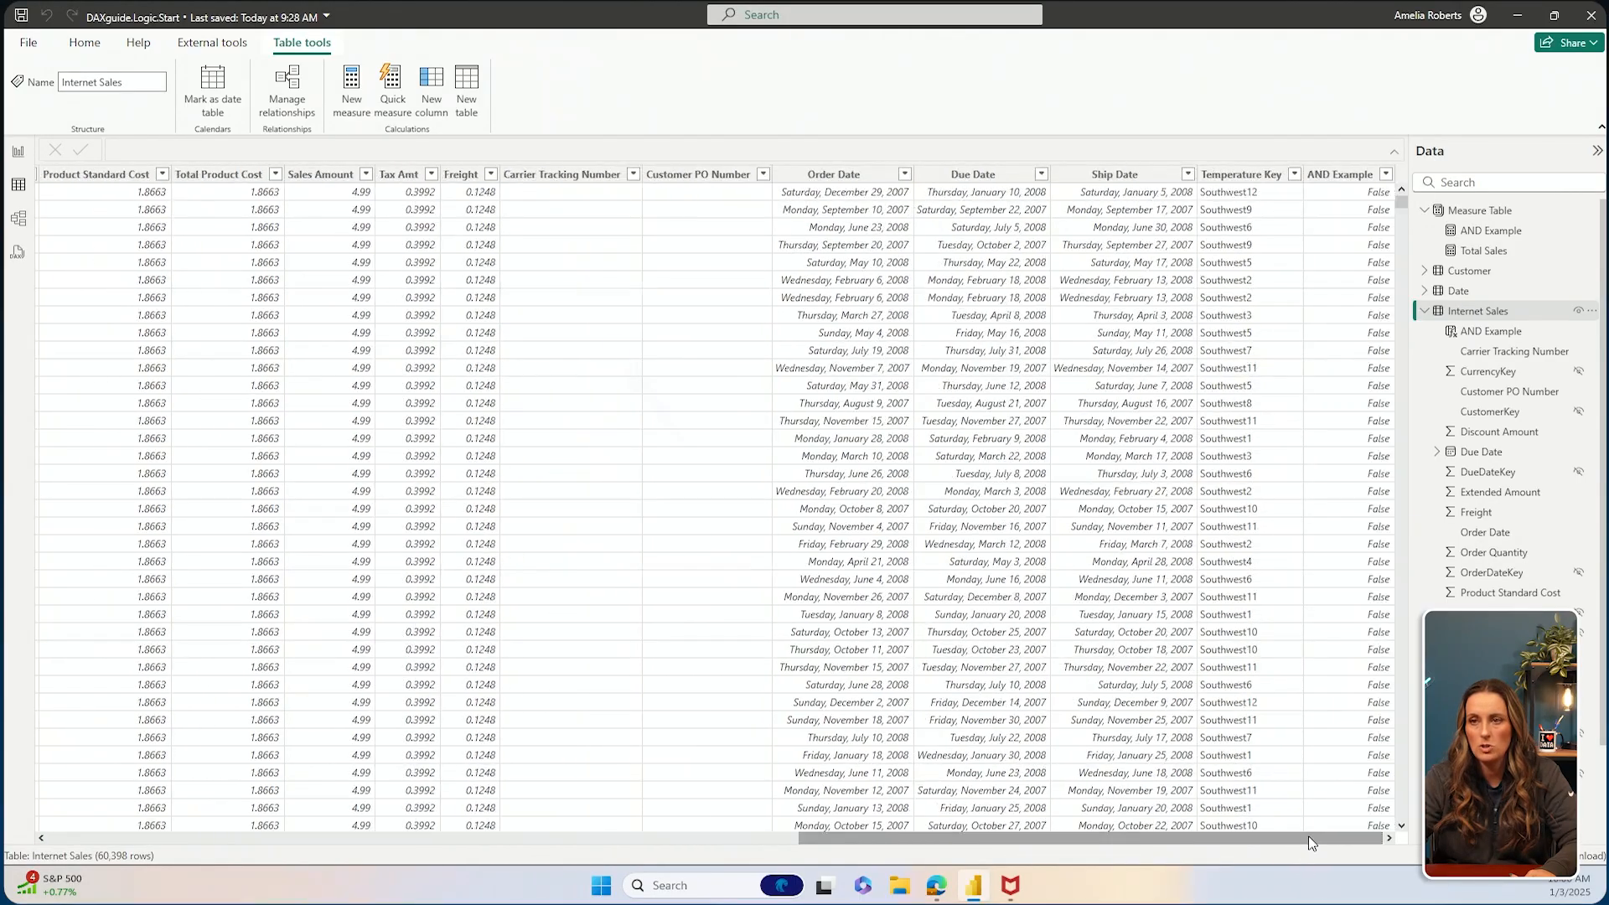
pyautogui.click(430, 85)
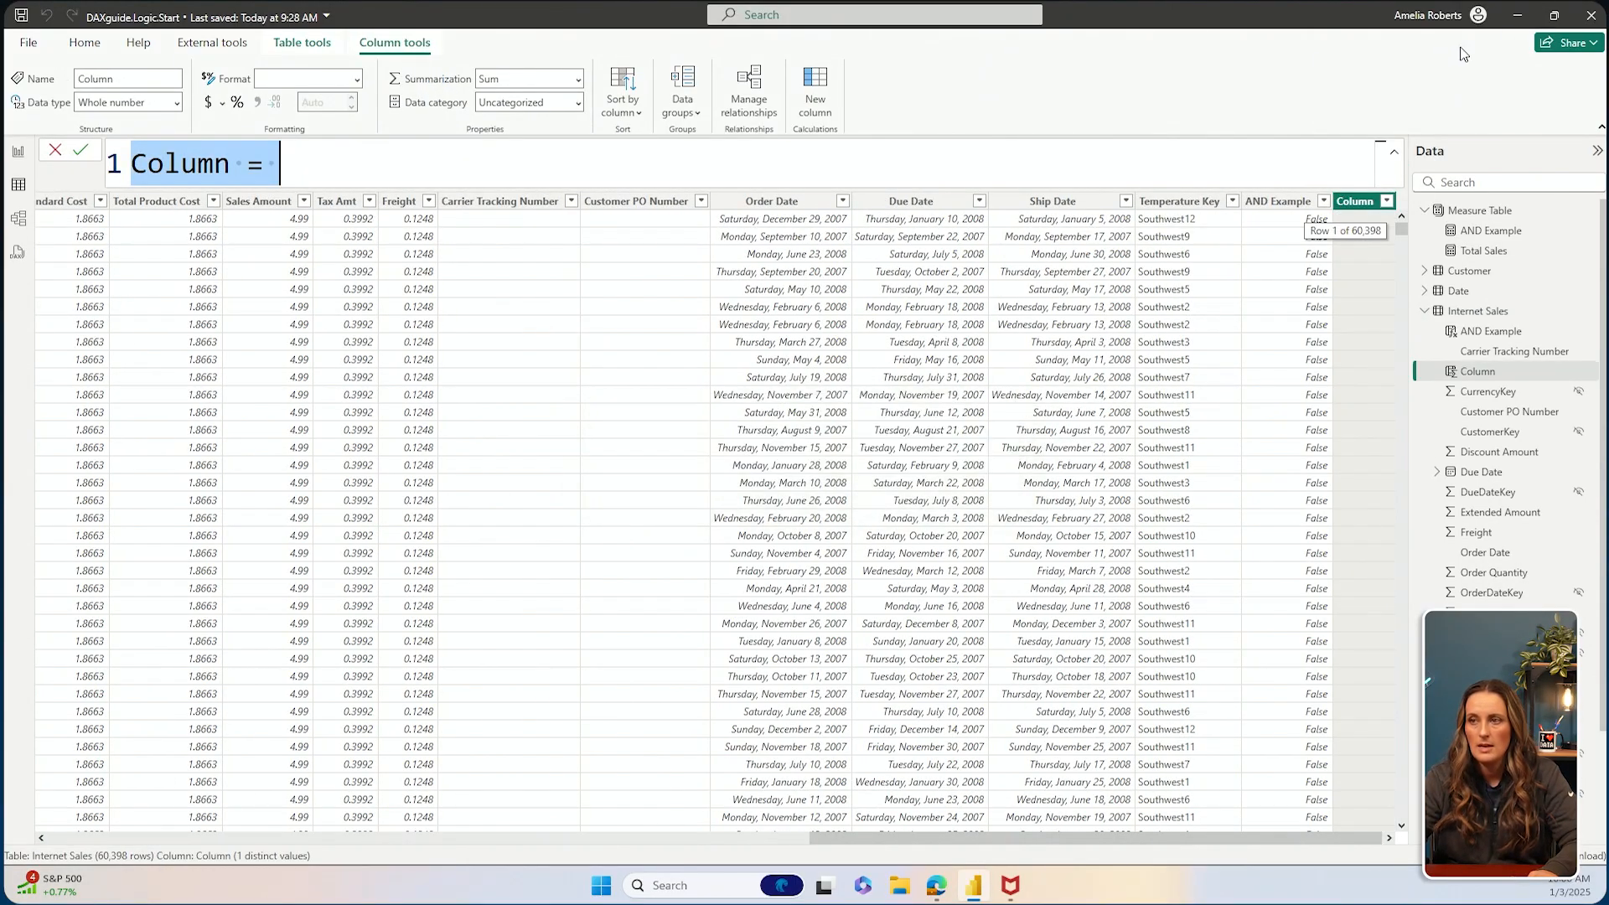
pyautogui.doubleClick(241, 161)
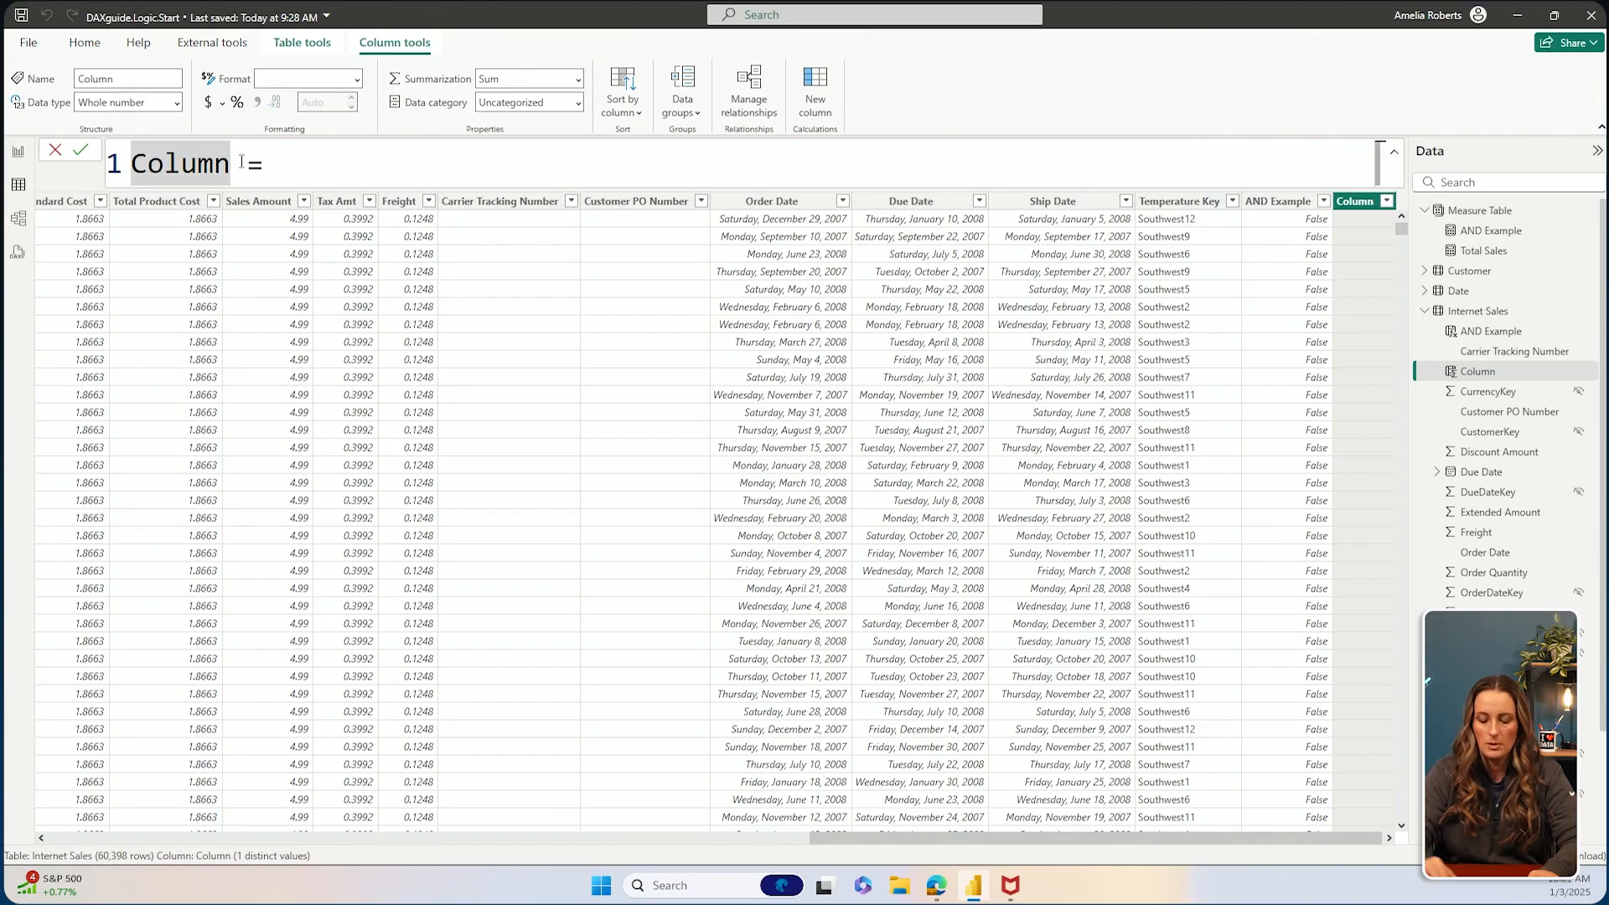
pyautogui.press('BackSpace')
pyautogui.press('BackSpace')
pyautogui.press('BackSpace')
pyautogui.press('BackSpace')
pyautogui.press('BackSpace')
pyautogui.press('BackSpace')
pyautogui.write('O')
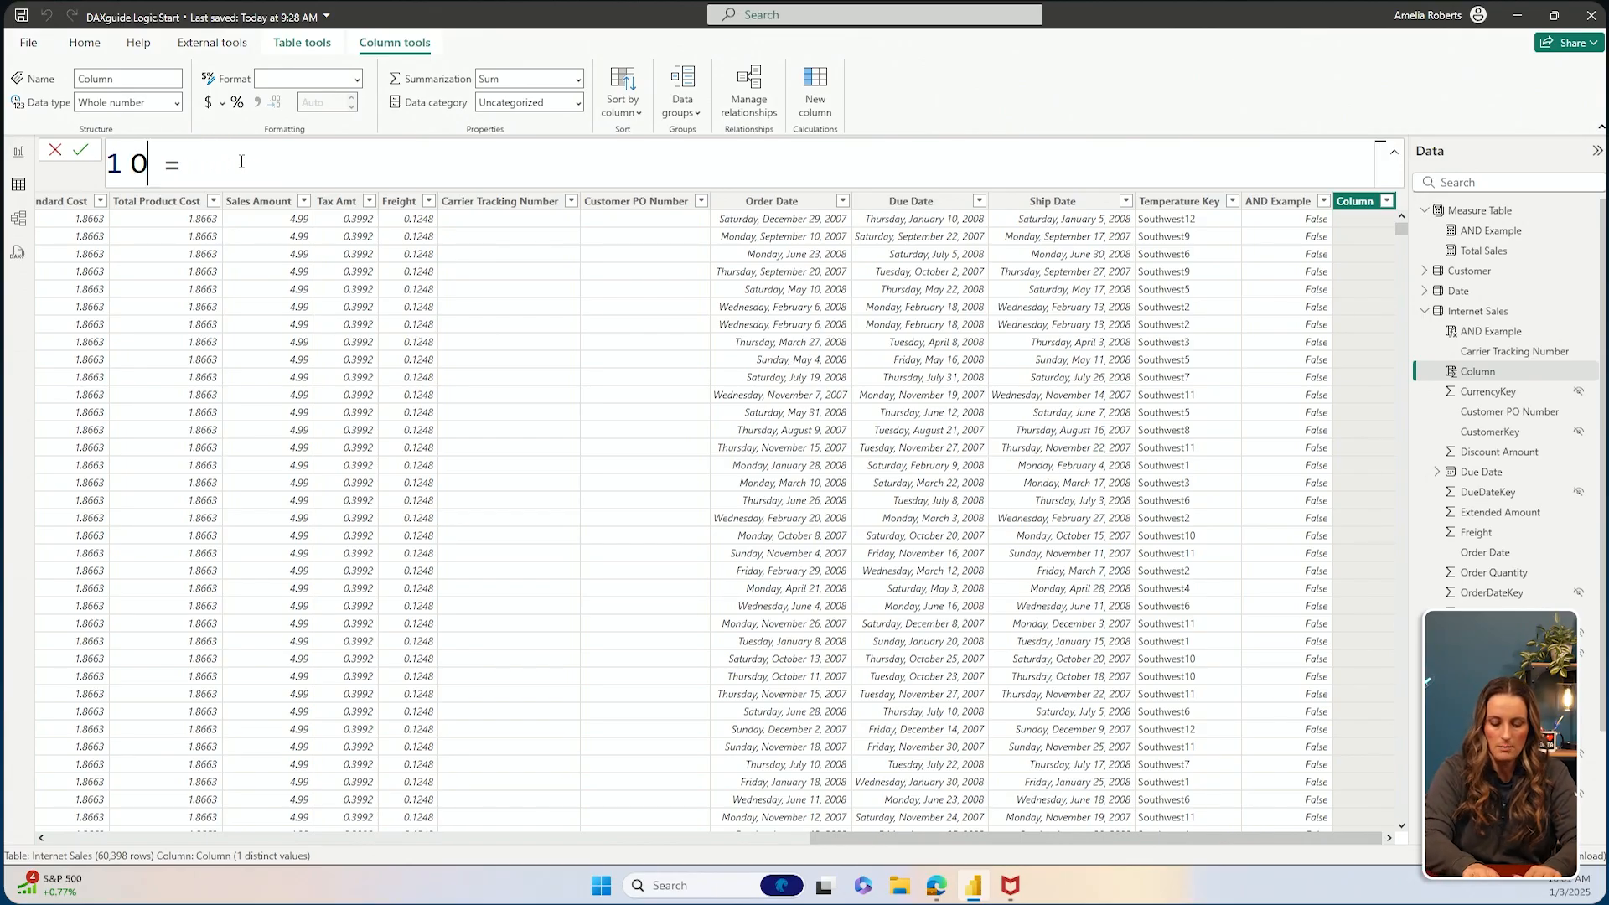
pyautogui.write('R Example')
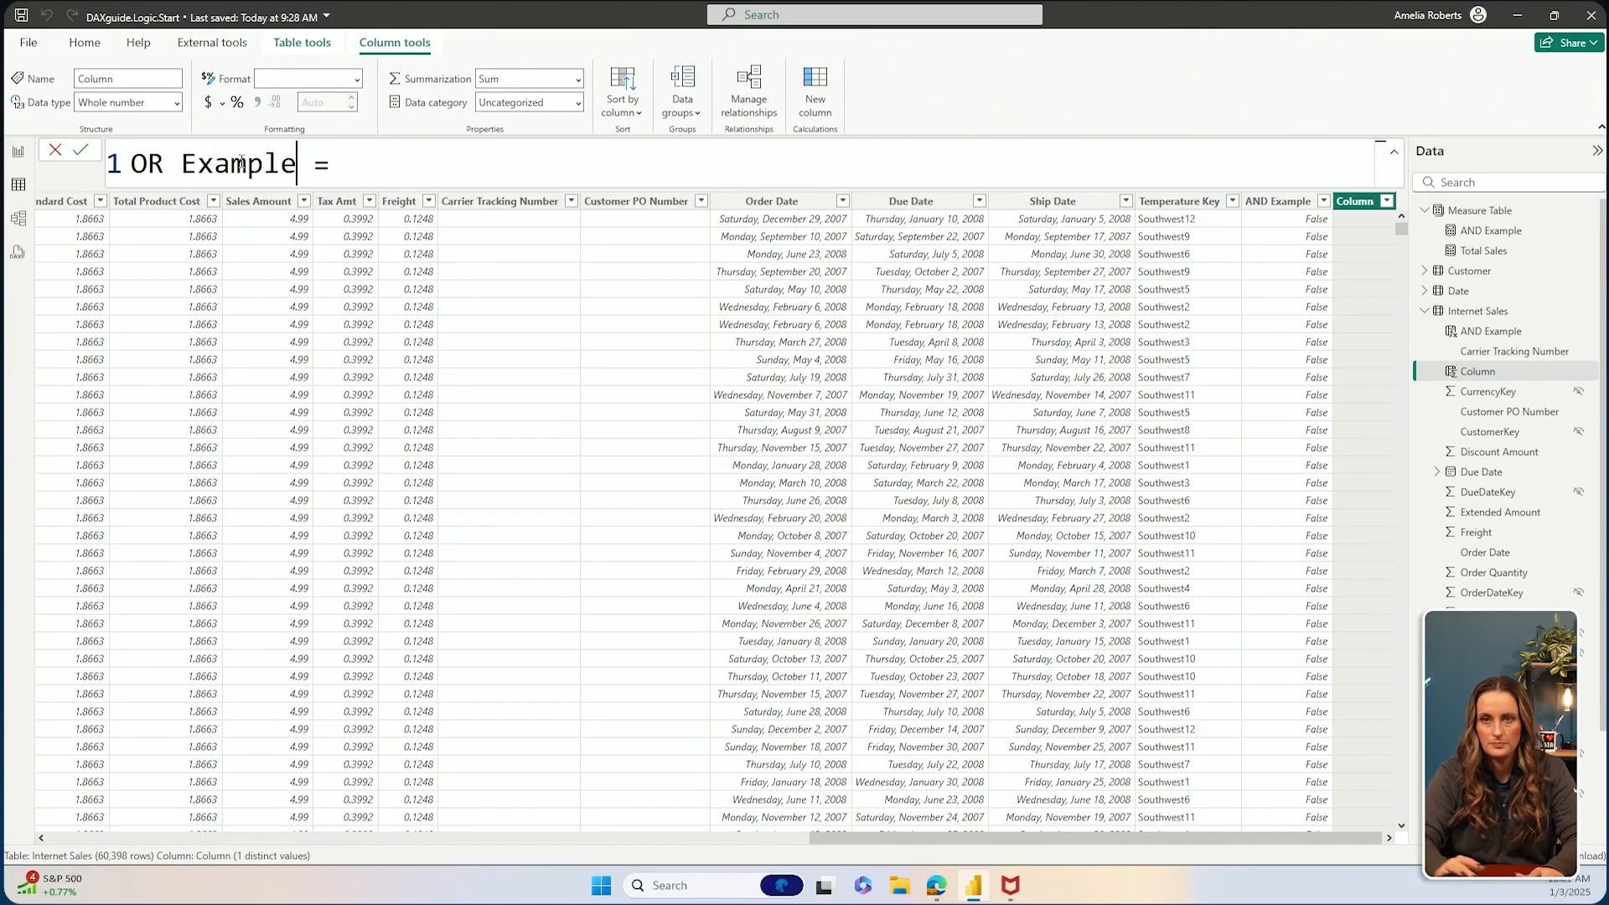
# Begin the column's formula with the OR function and read through the function's description
pyautogui.click(438, 160)
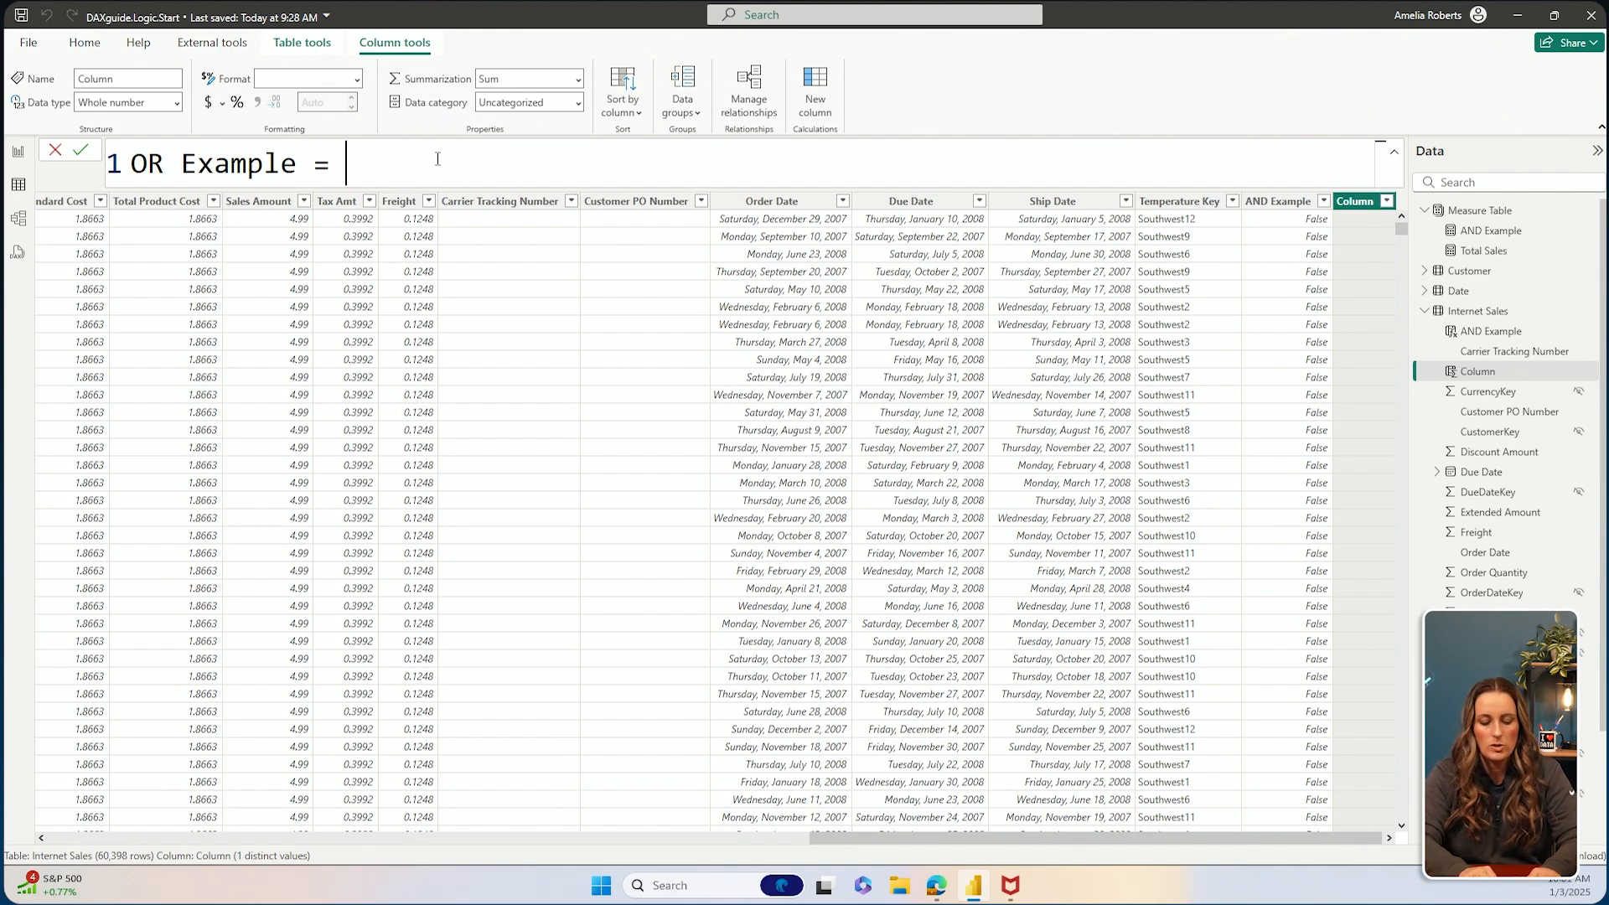
pyautogui.write('or')
pyautogui.press('Tab')
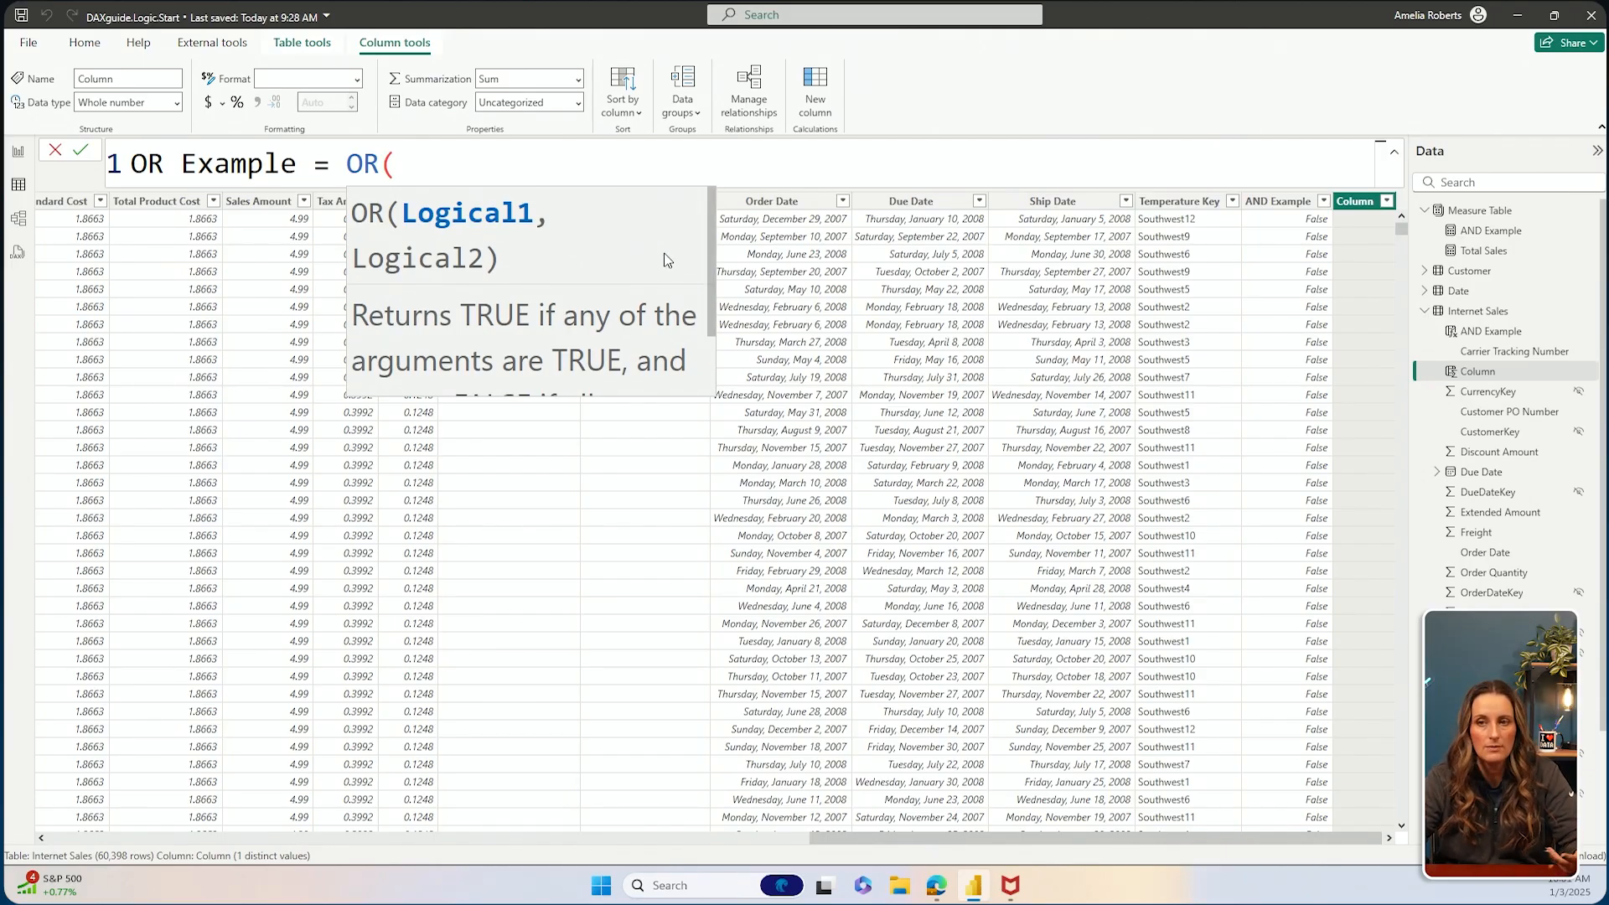
pyautogui.scroll(-1, 665, 259)
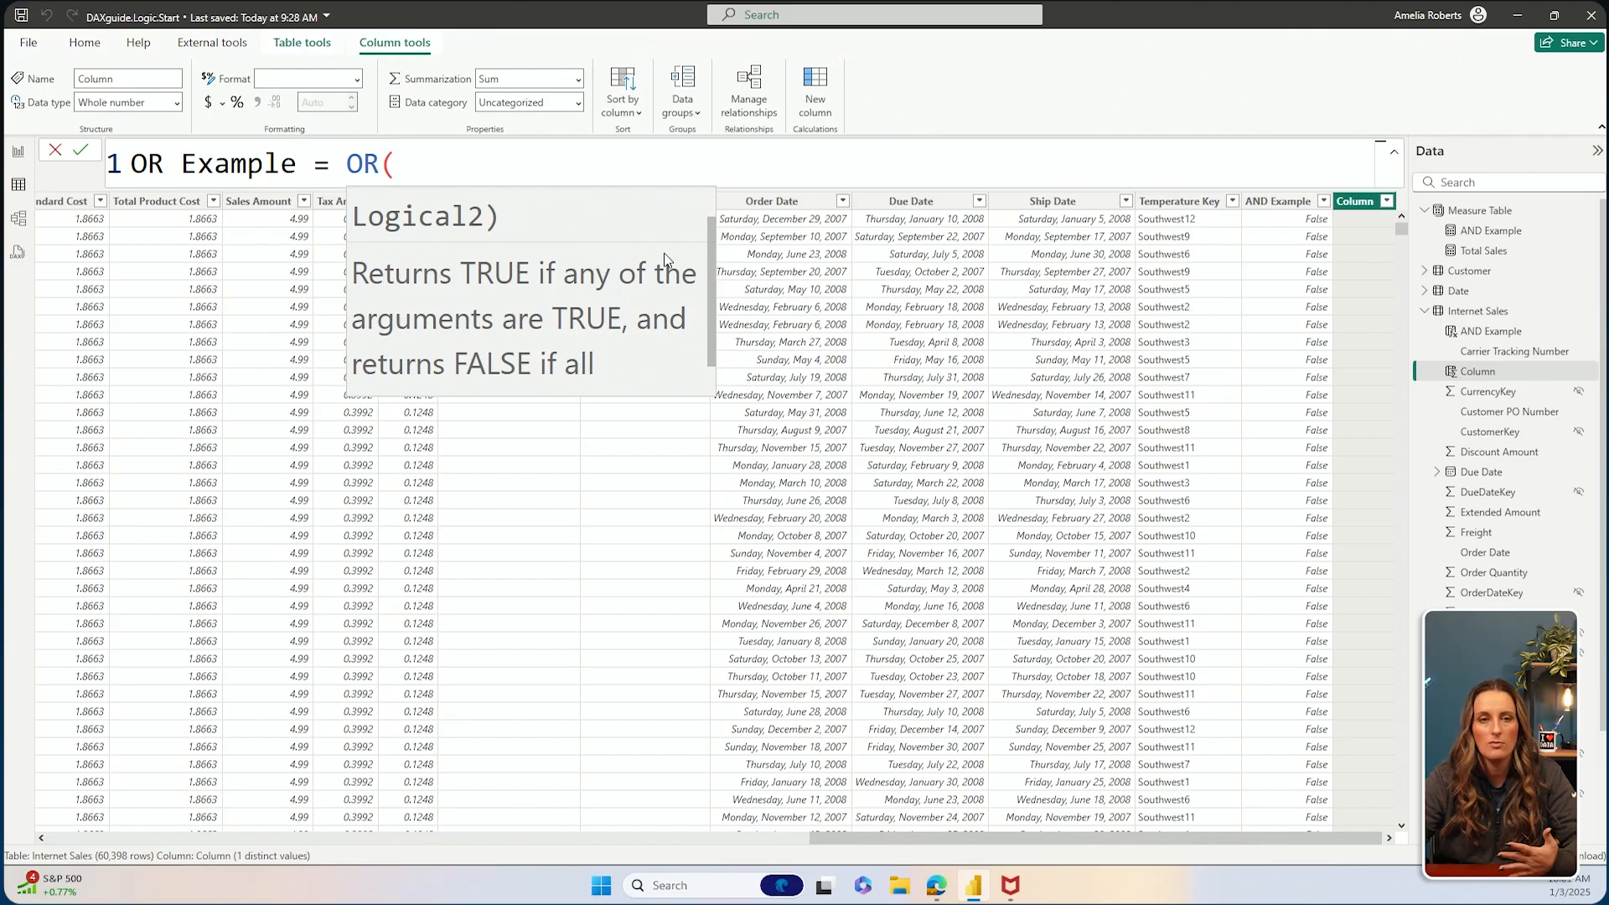
pyautogui.scroll(-1, 664, 260)
pyautogui.scroll(1, 665, 259)
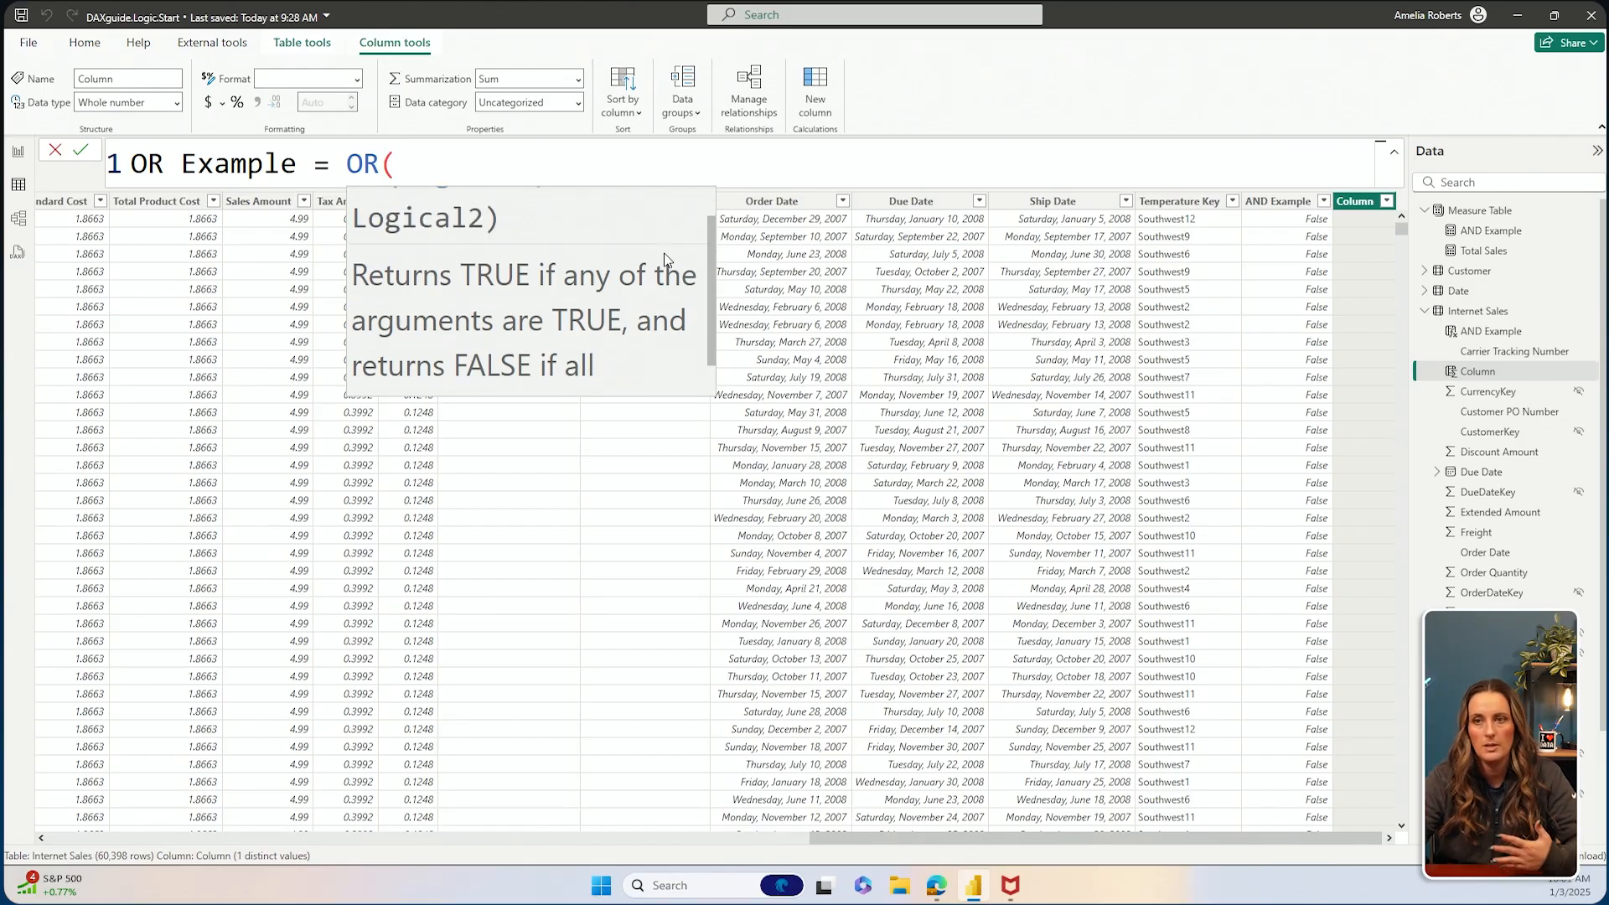
pyautogui.scroll(1, 665, 259)
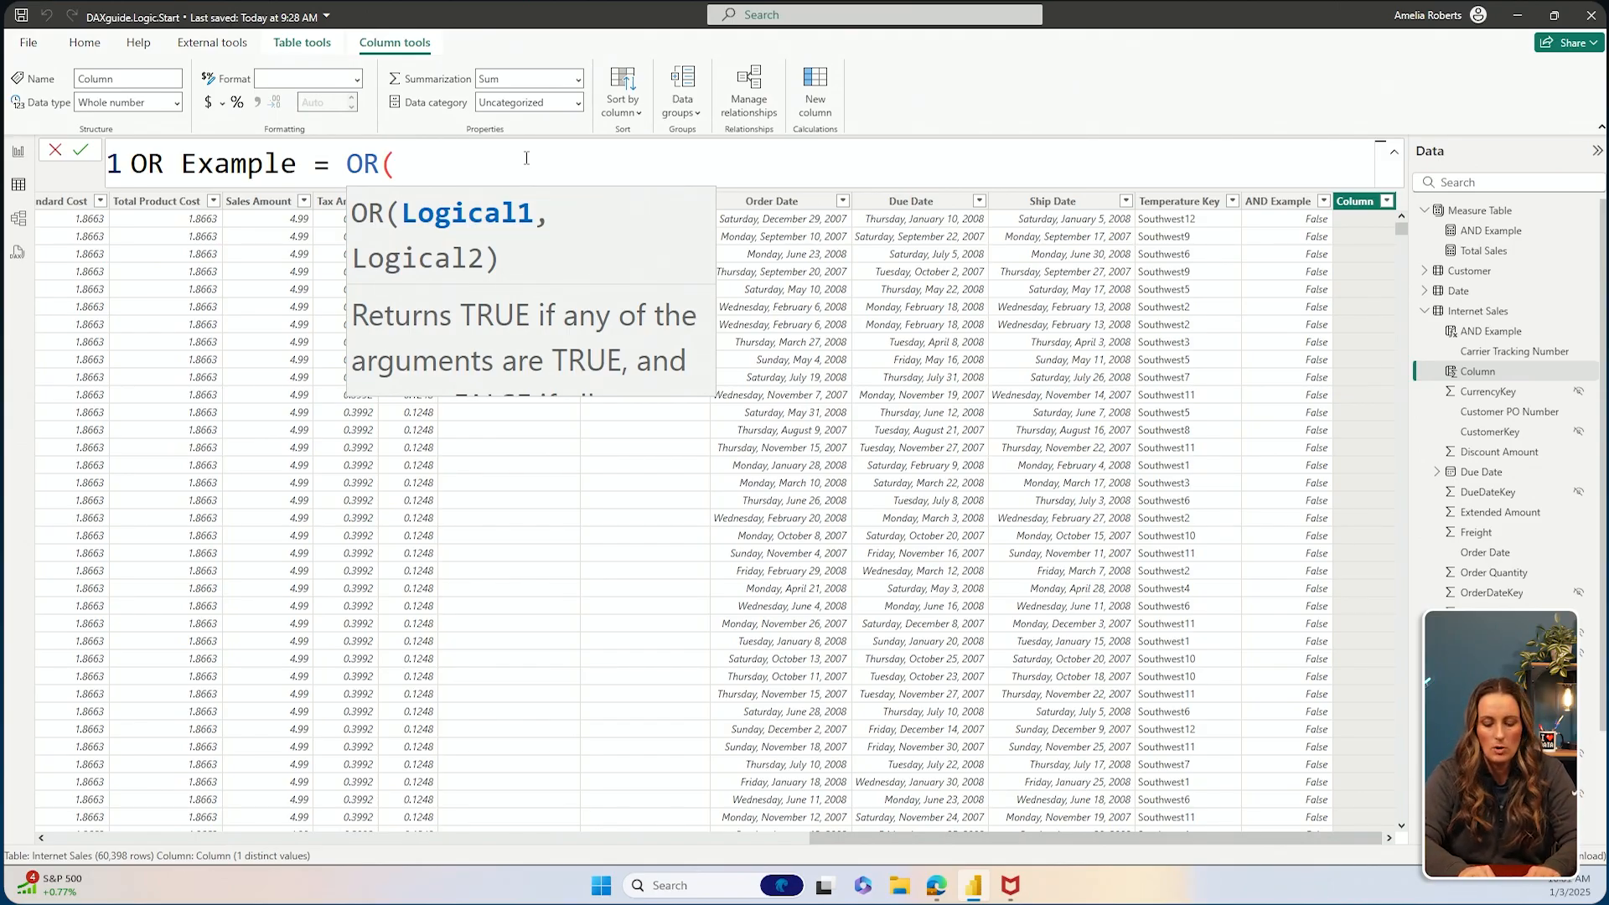
# Enter 'Internet Sales'[Sales Amount]>100 as the first logical argument of the OR function
pyautogui.write("'intern")
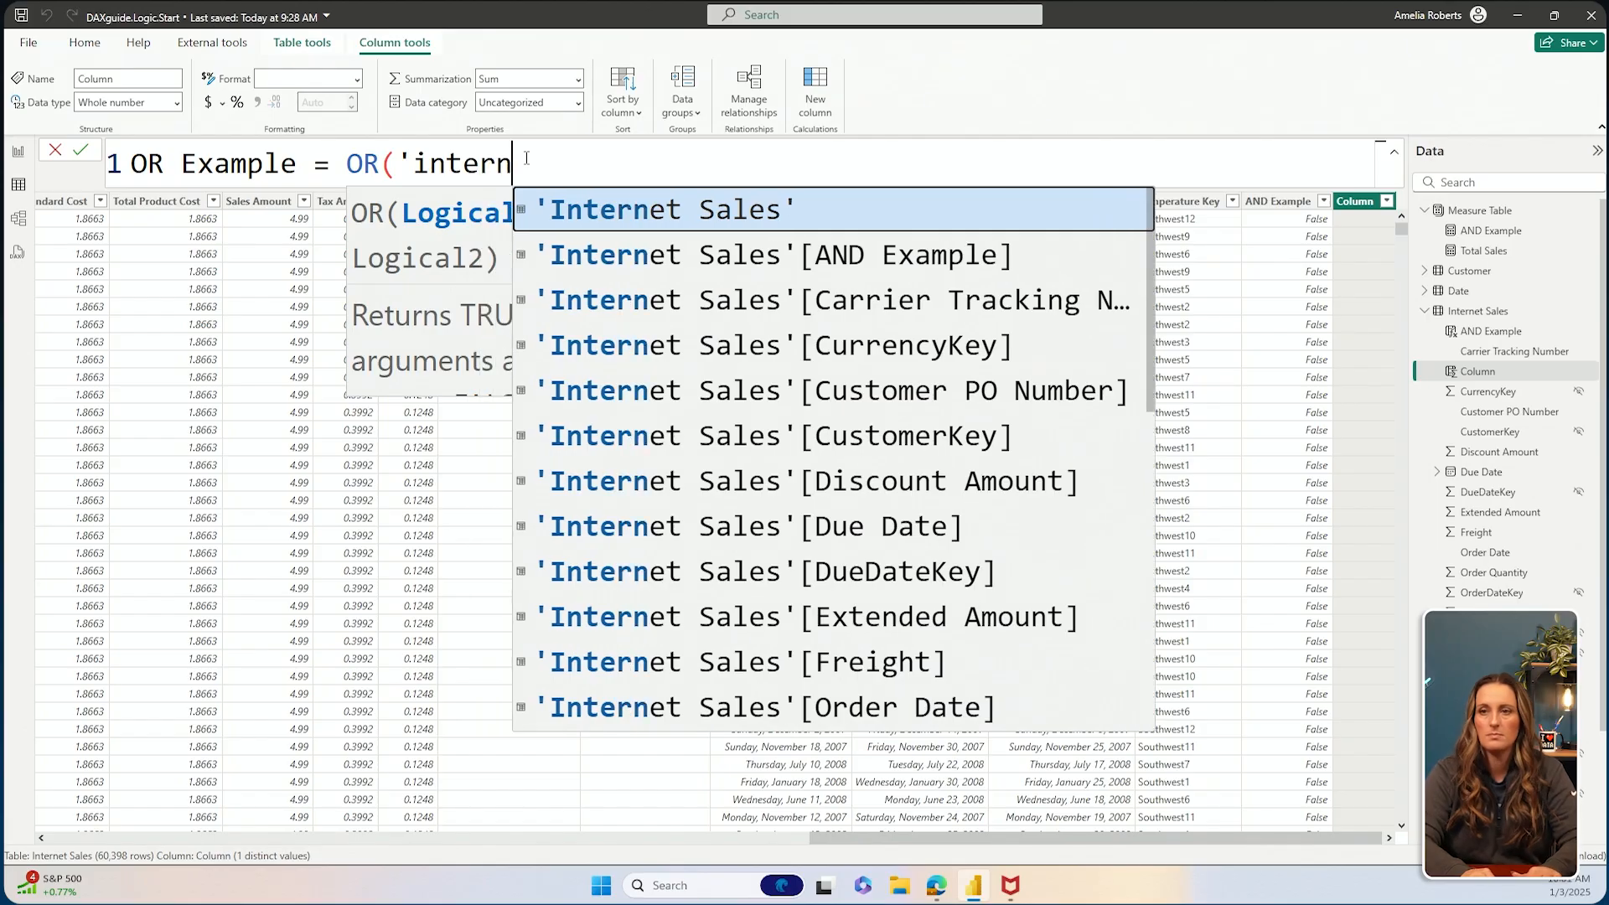
pyautogui.press('Tab')
pyautogui.write('[sa')
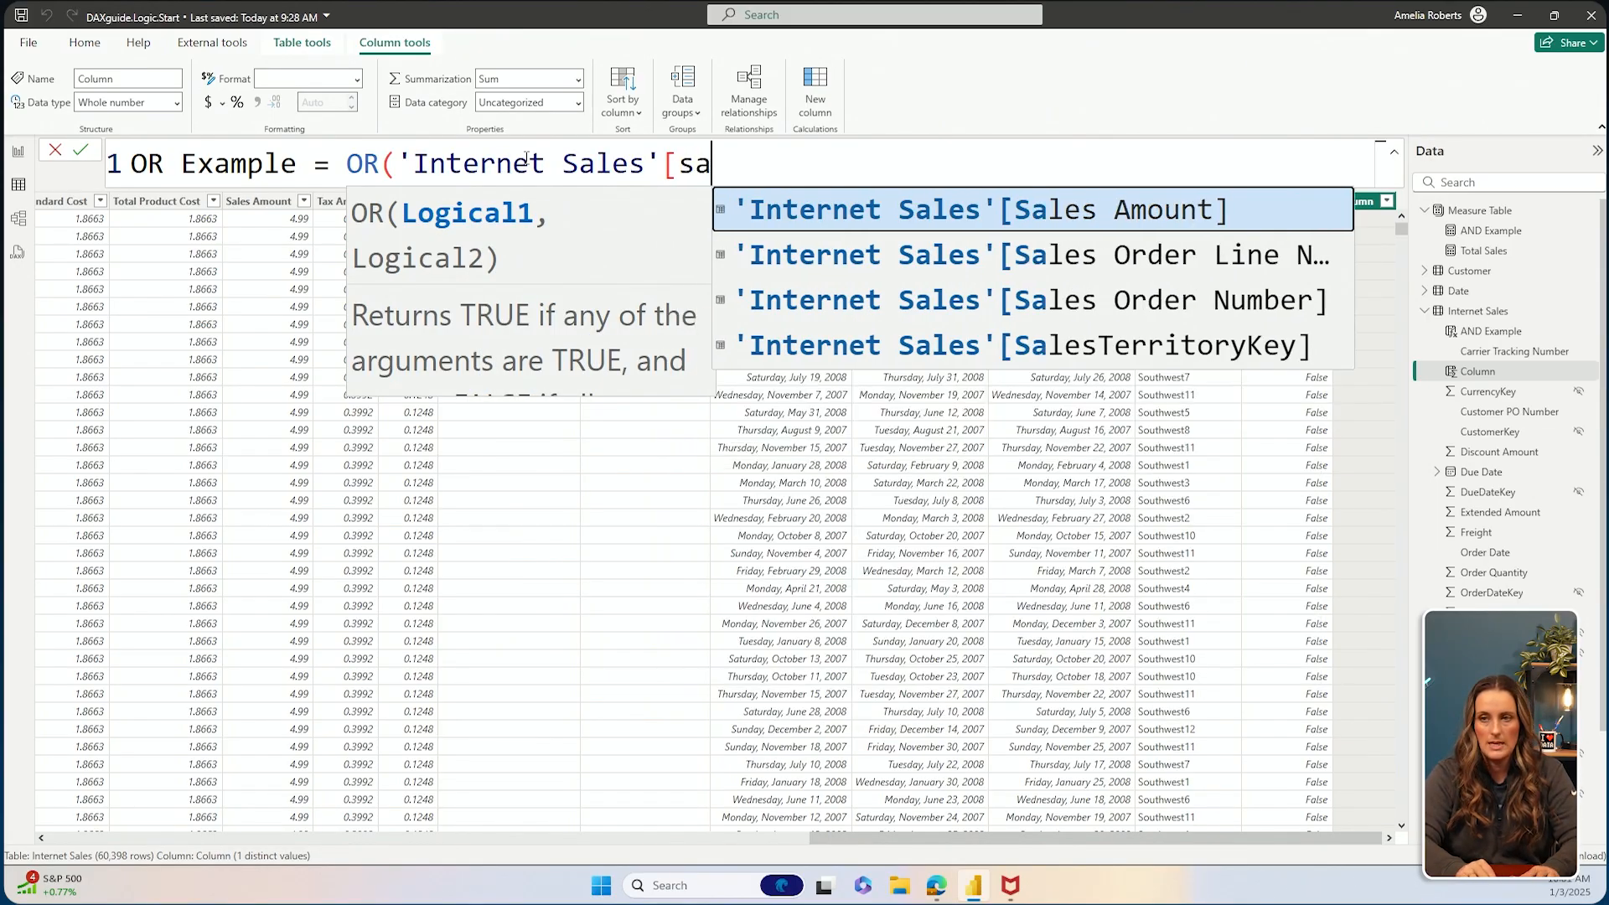
pyautogui.write('le')
pyautogui.press('Tab')
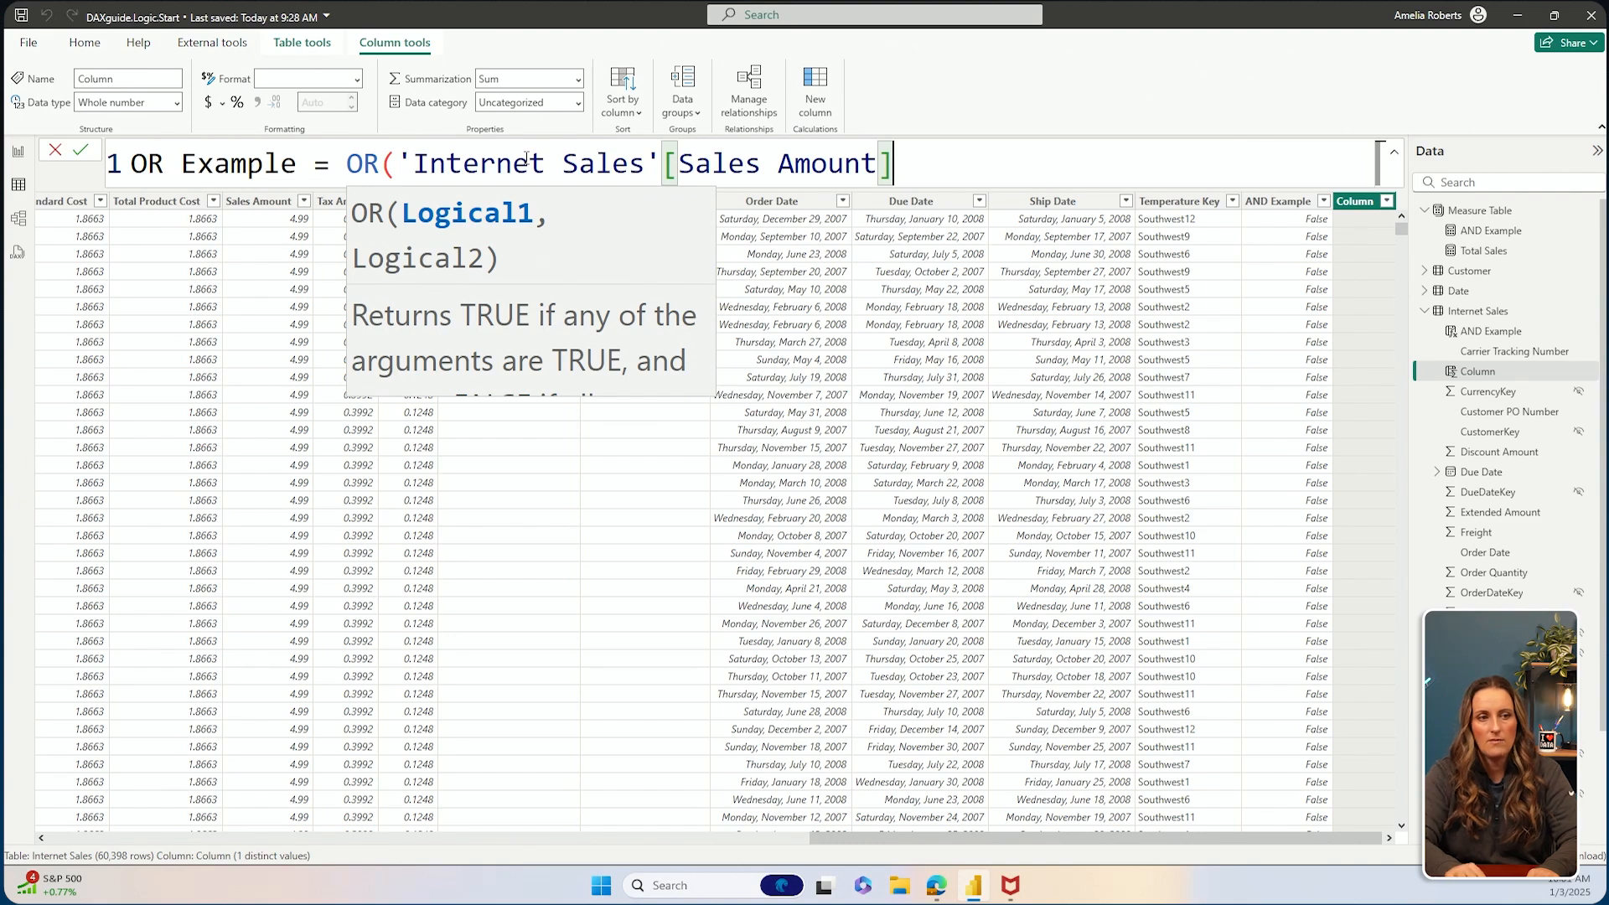
pyautogui.write('>10')
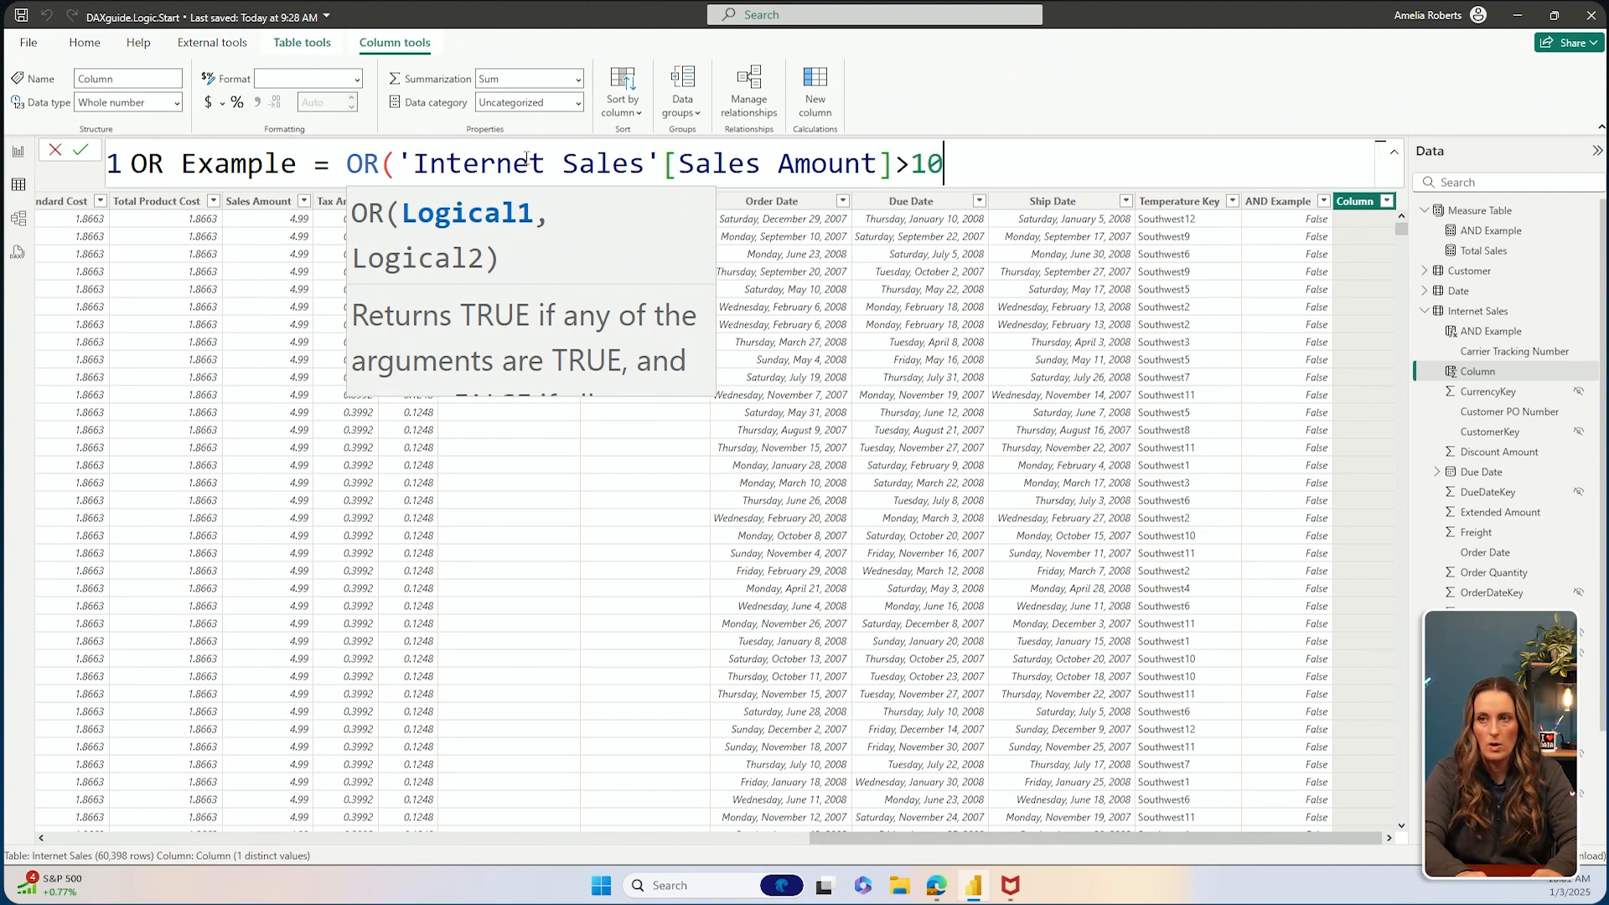
pyautogui.write('0')
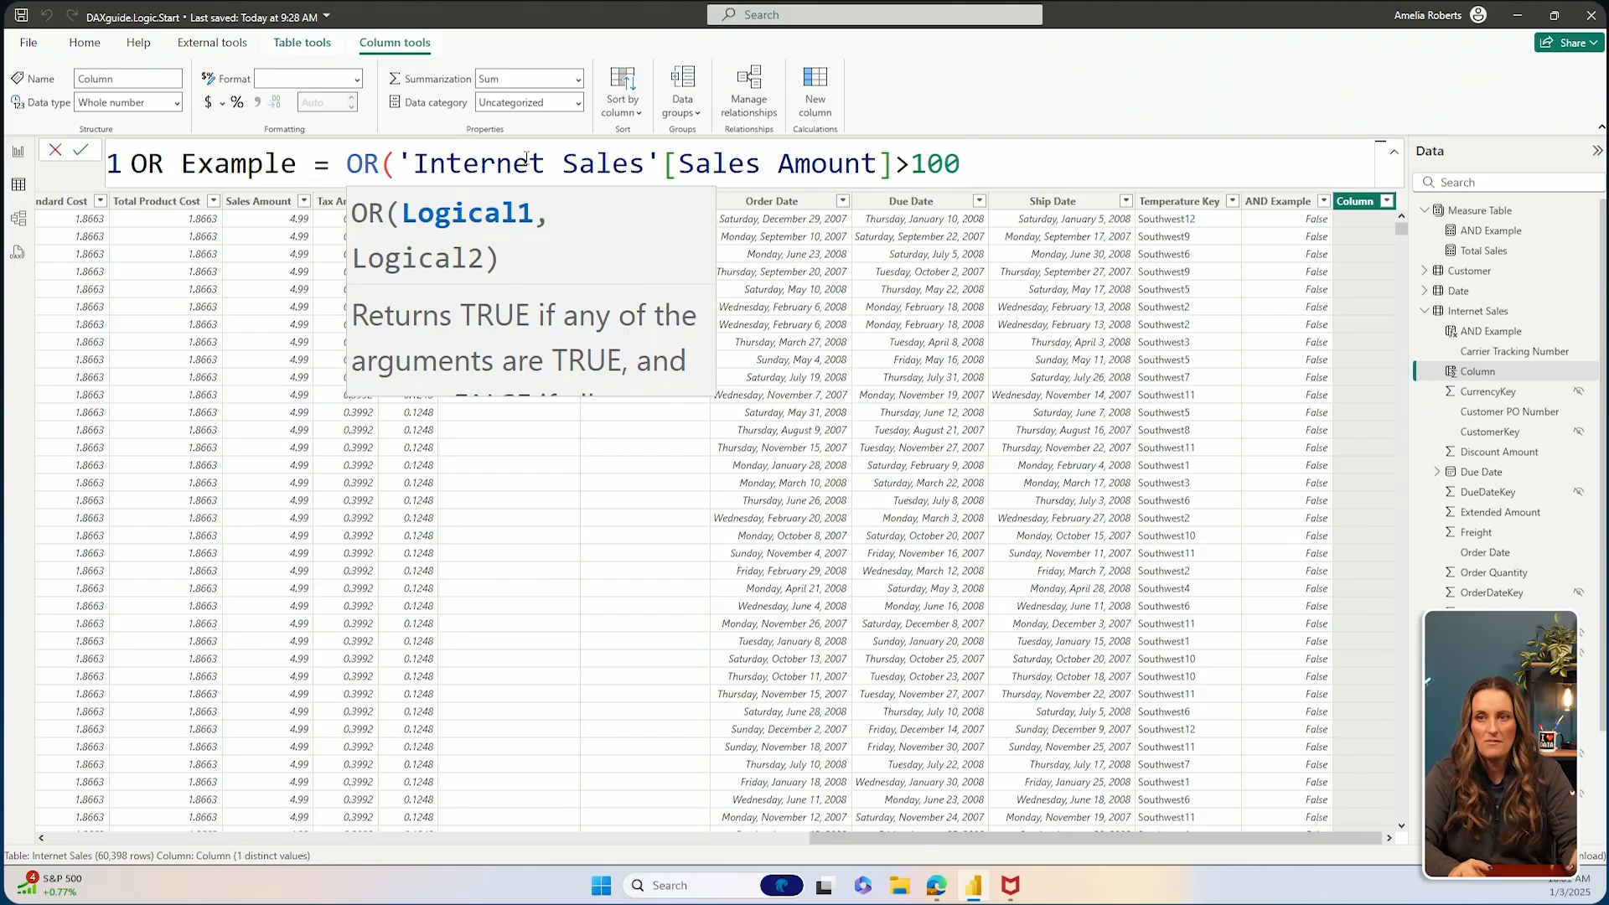
# Add 'Internet Sales'[Sales Amount]<500 as the second OR argument, close the function and commit the column formula
pyautogui.write(',')
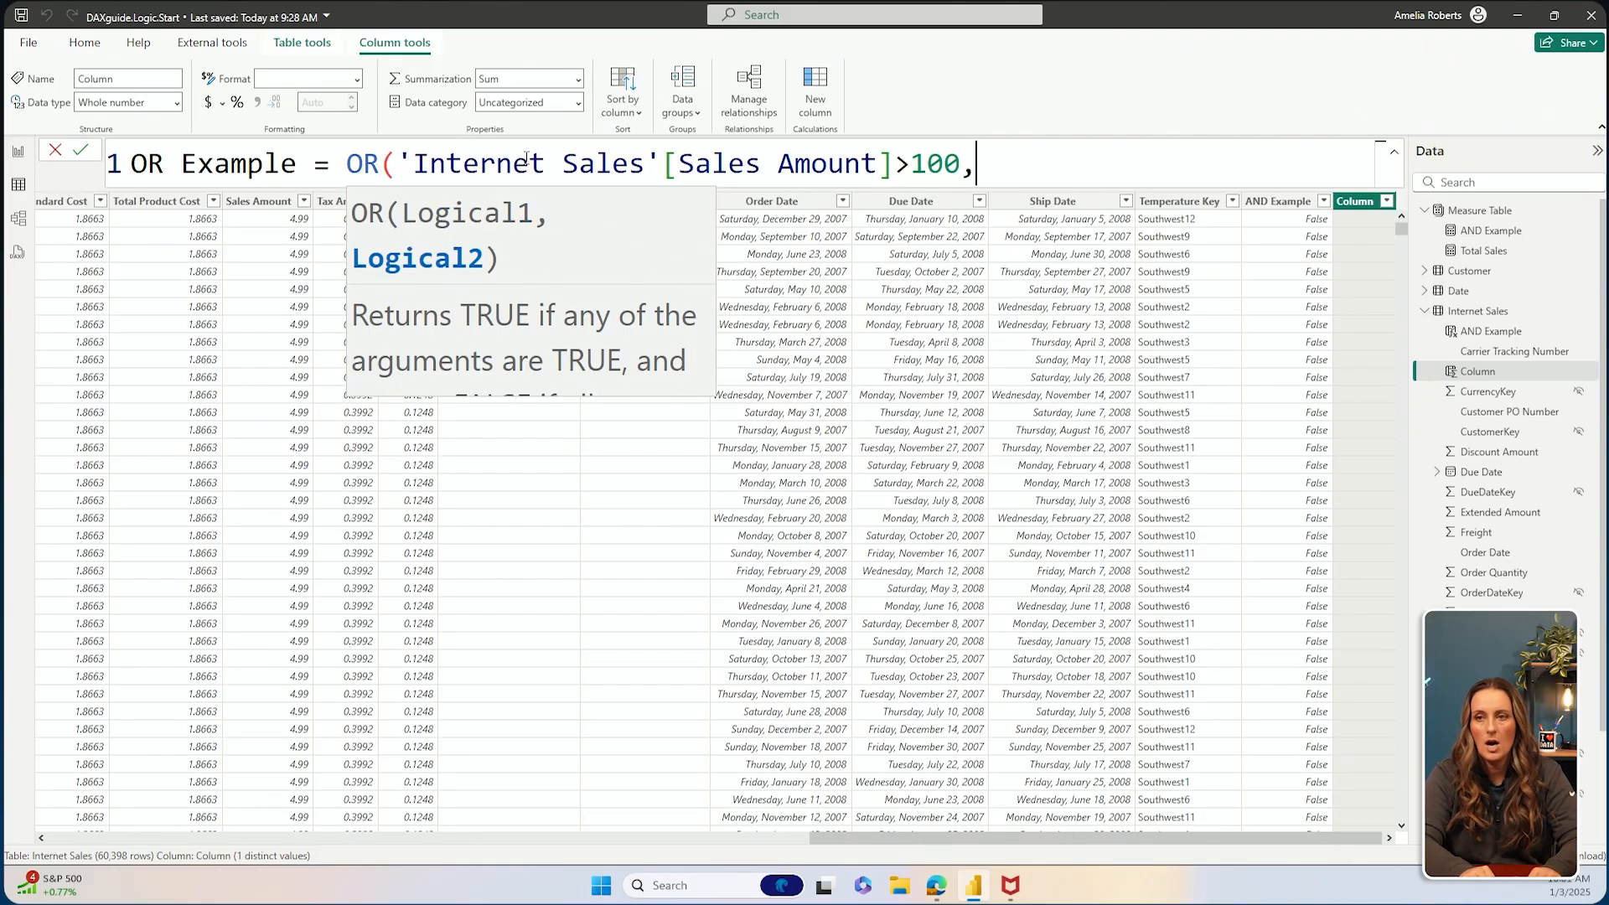
pyautogui.write(" 'int")
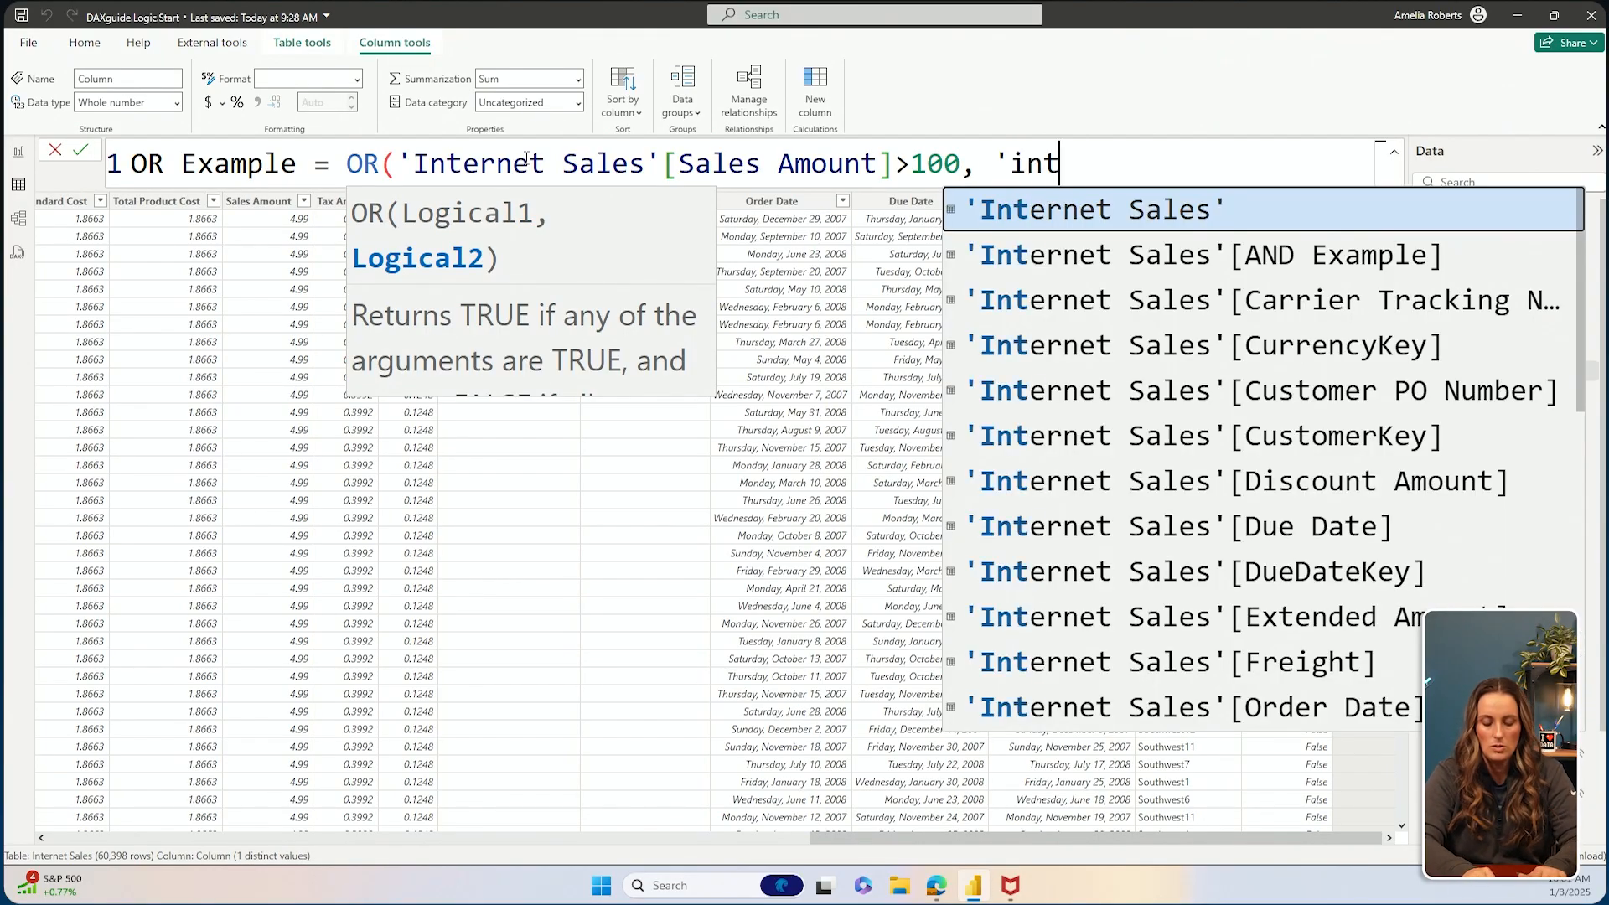
pyautogui.write('er')
pyautogui.press('Tab')
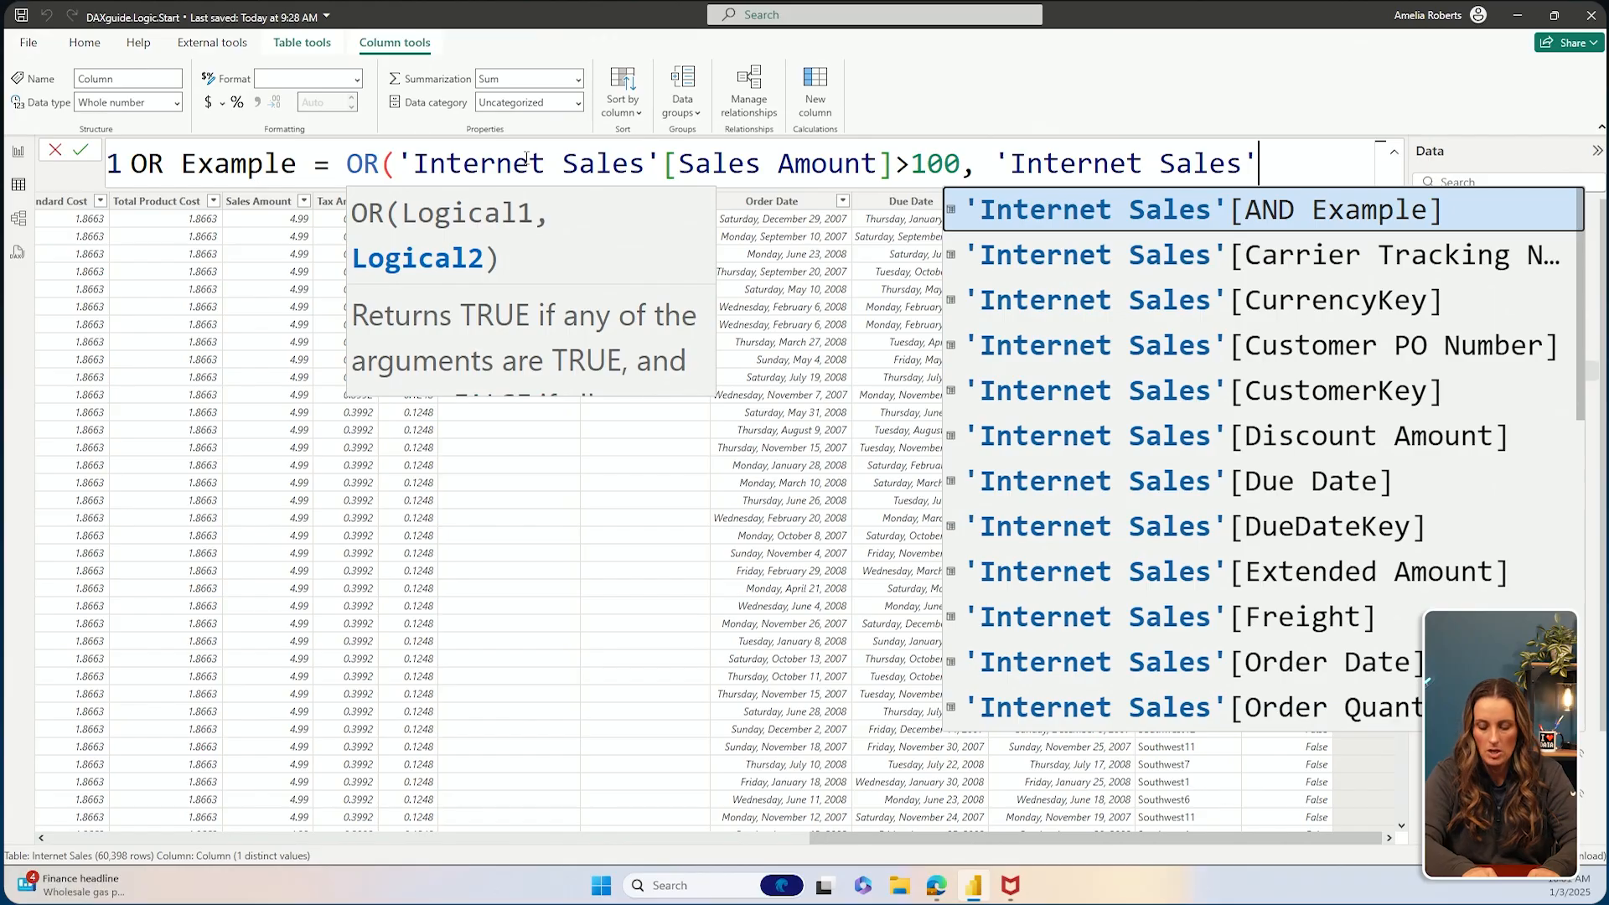
pyautogui.write('[sales')
pyautogui.press('Tab')
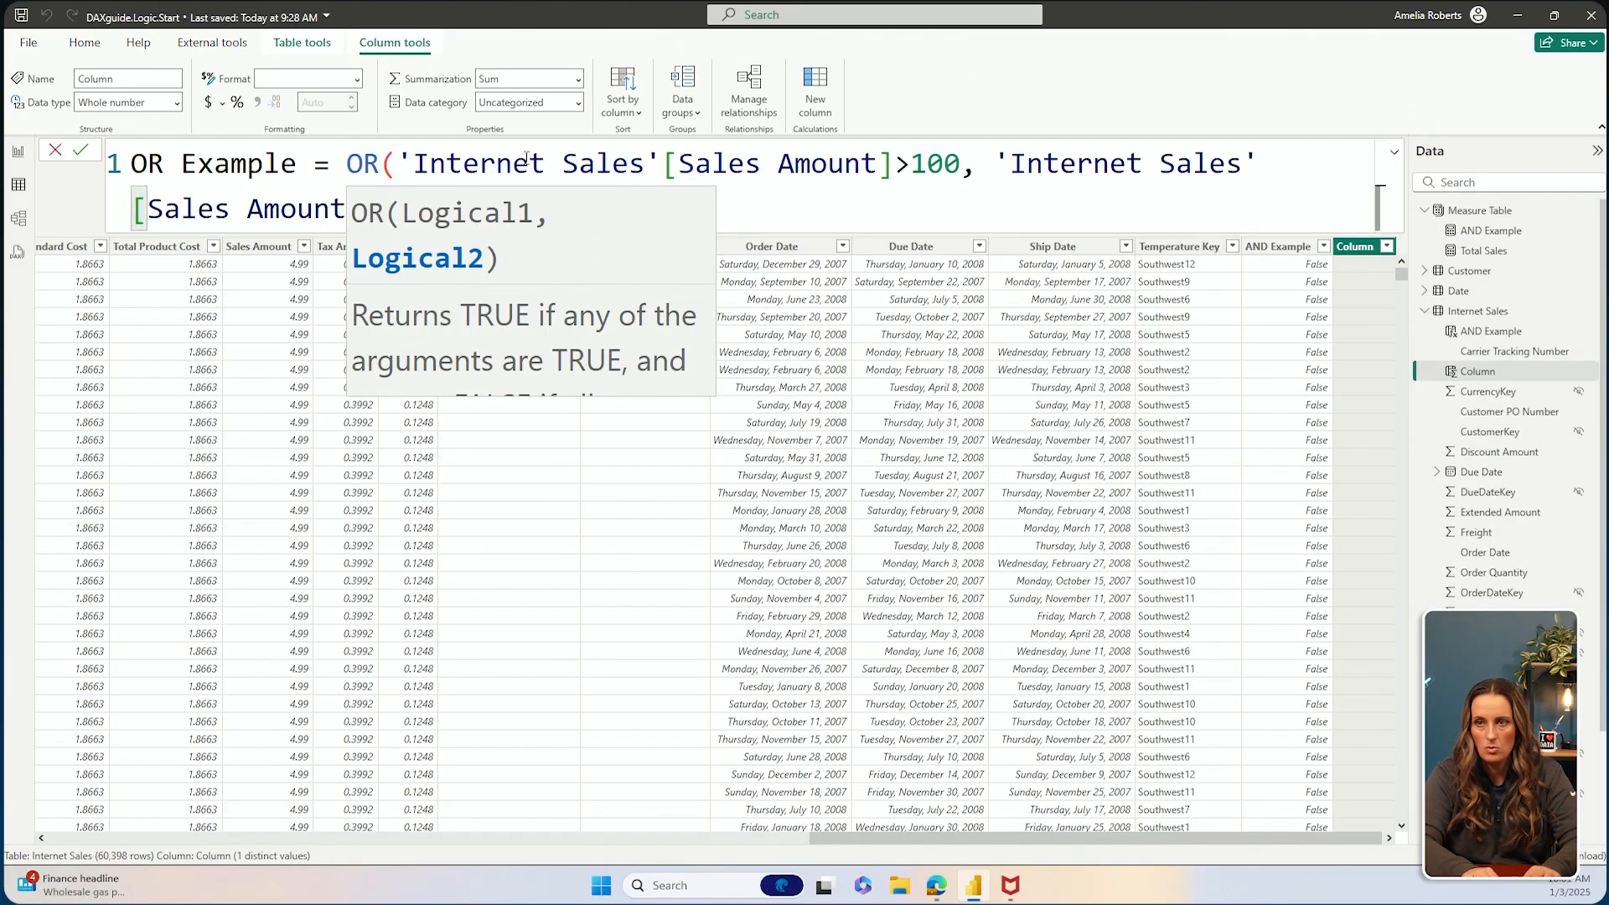
pyautogui.write(']')
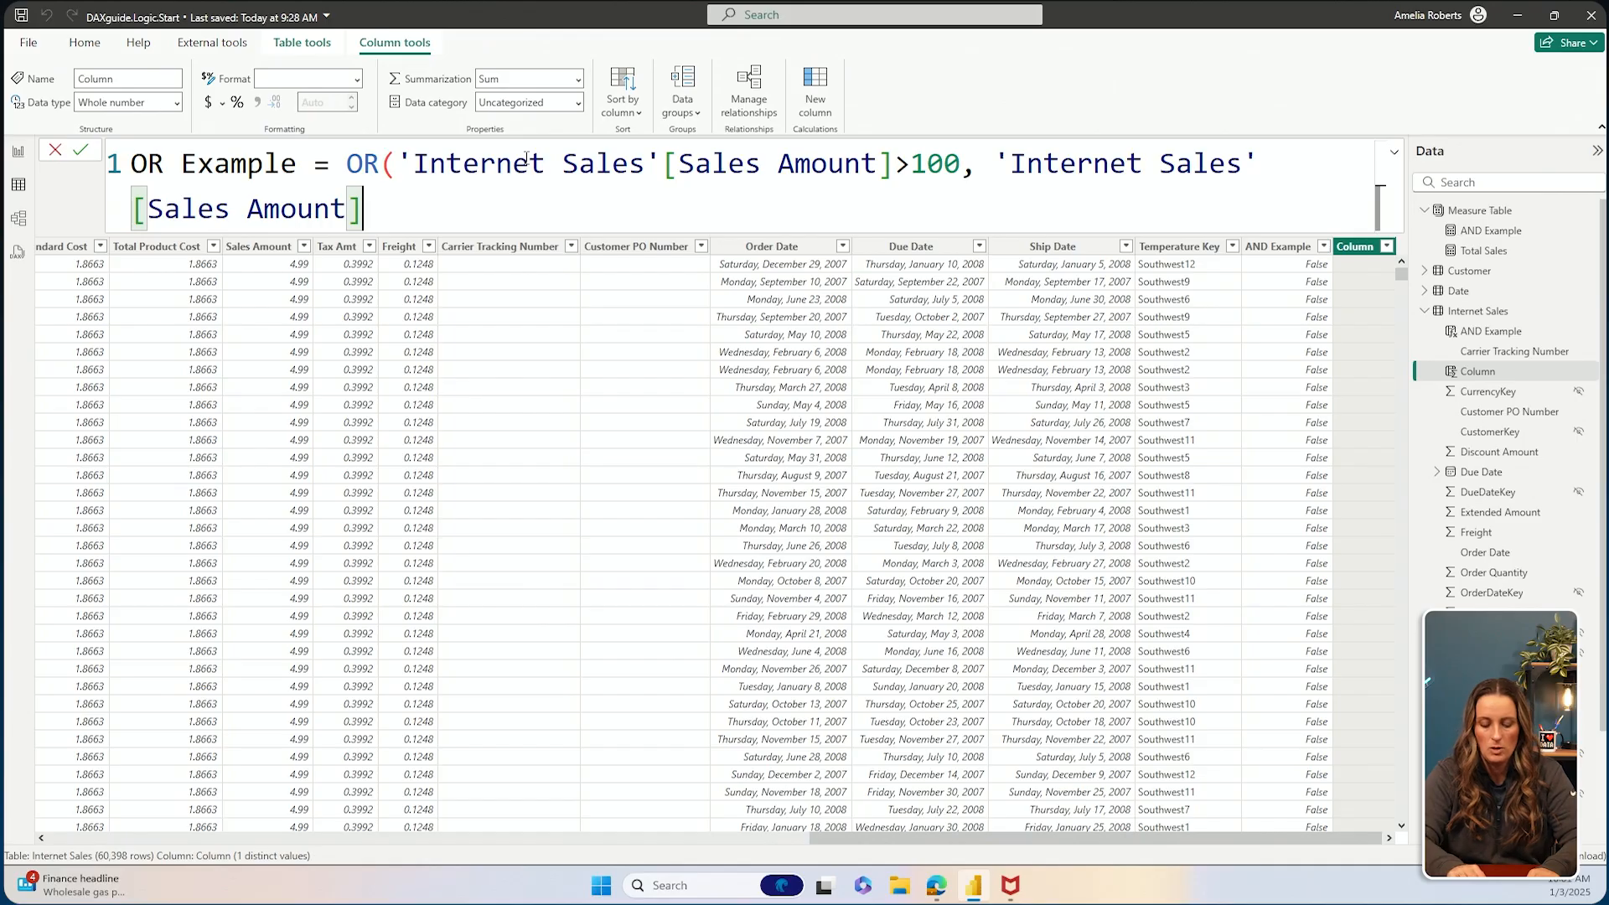
pyautogui.write('<')
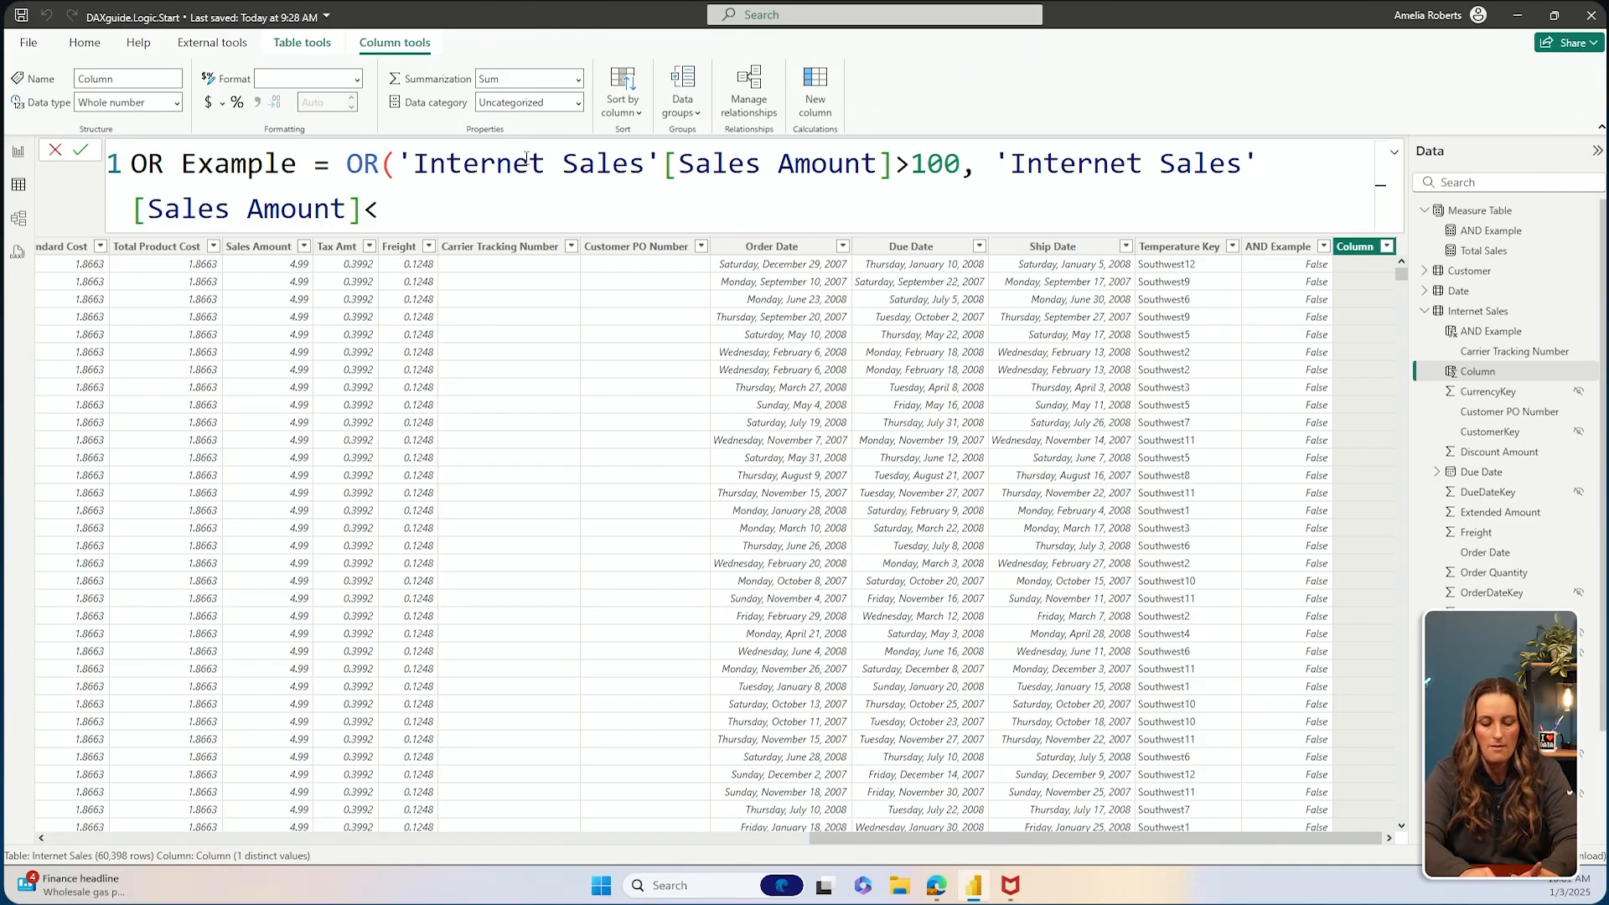
pyautogui.write('500')
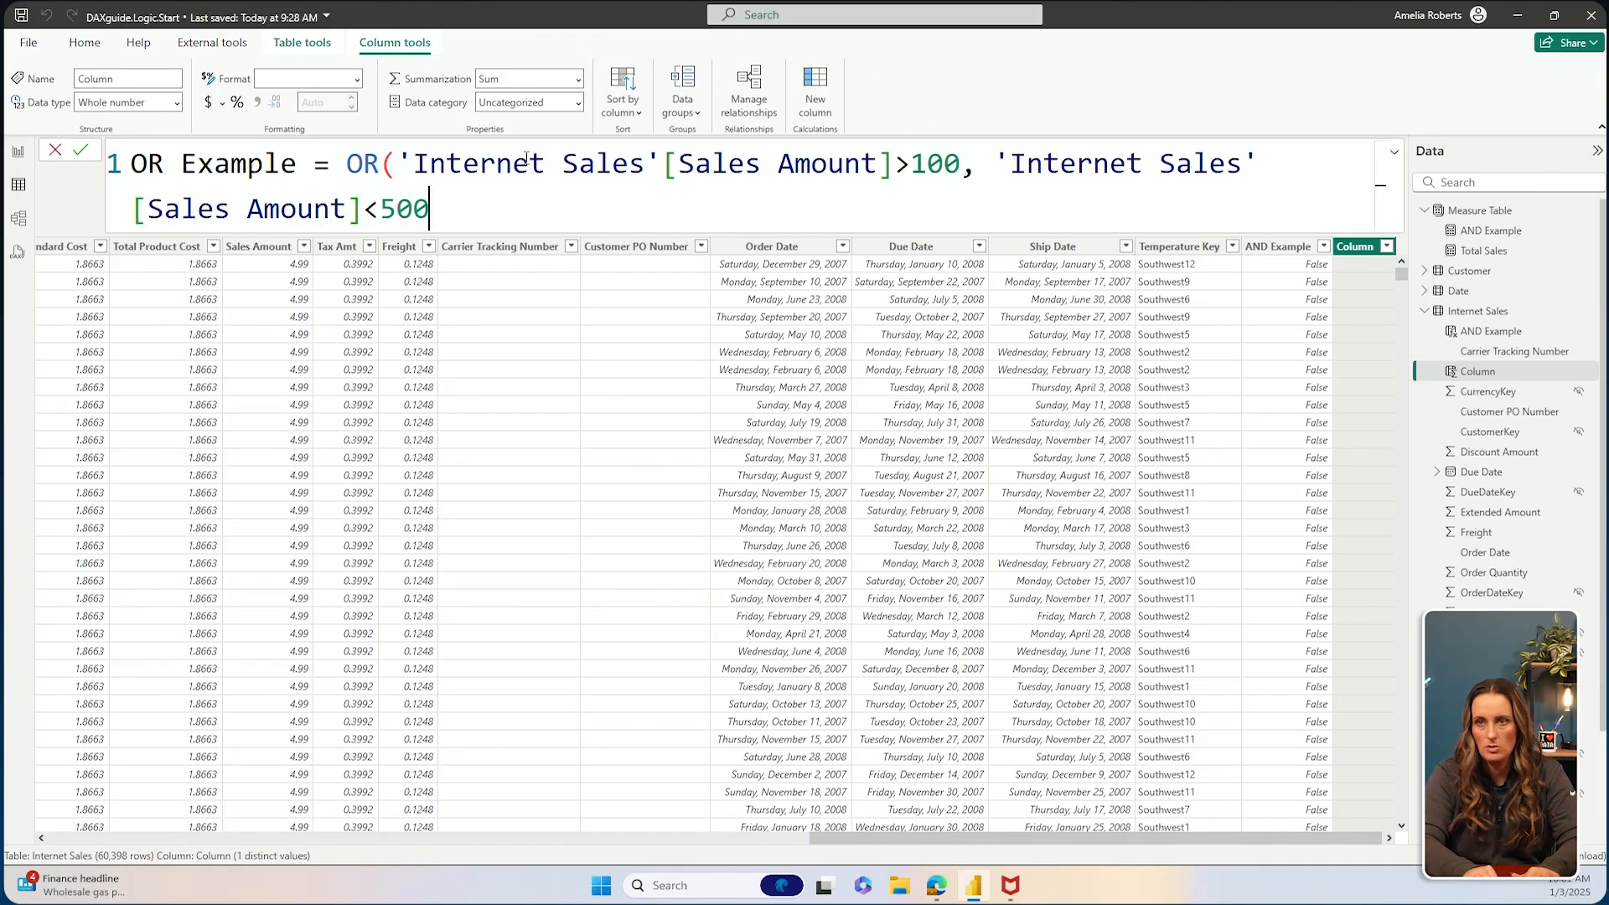
pyautogui.write(')')
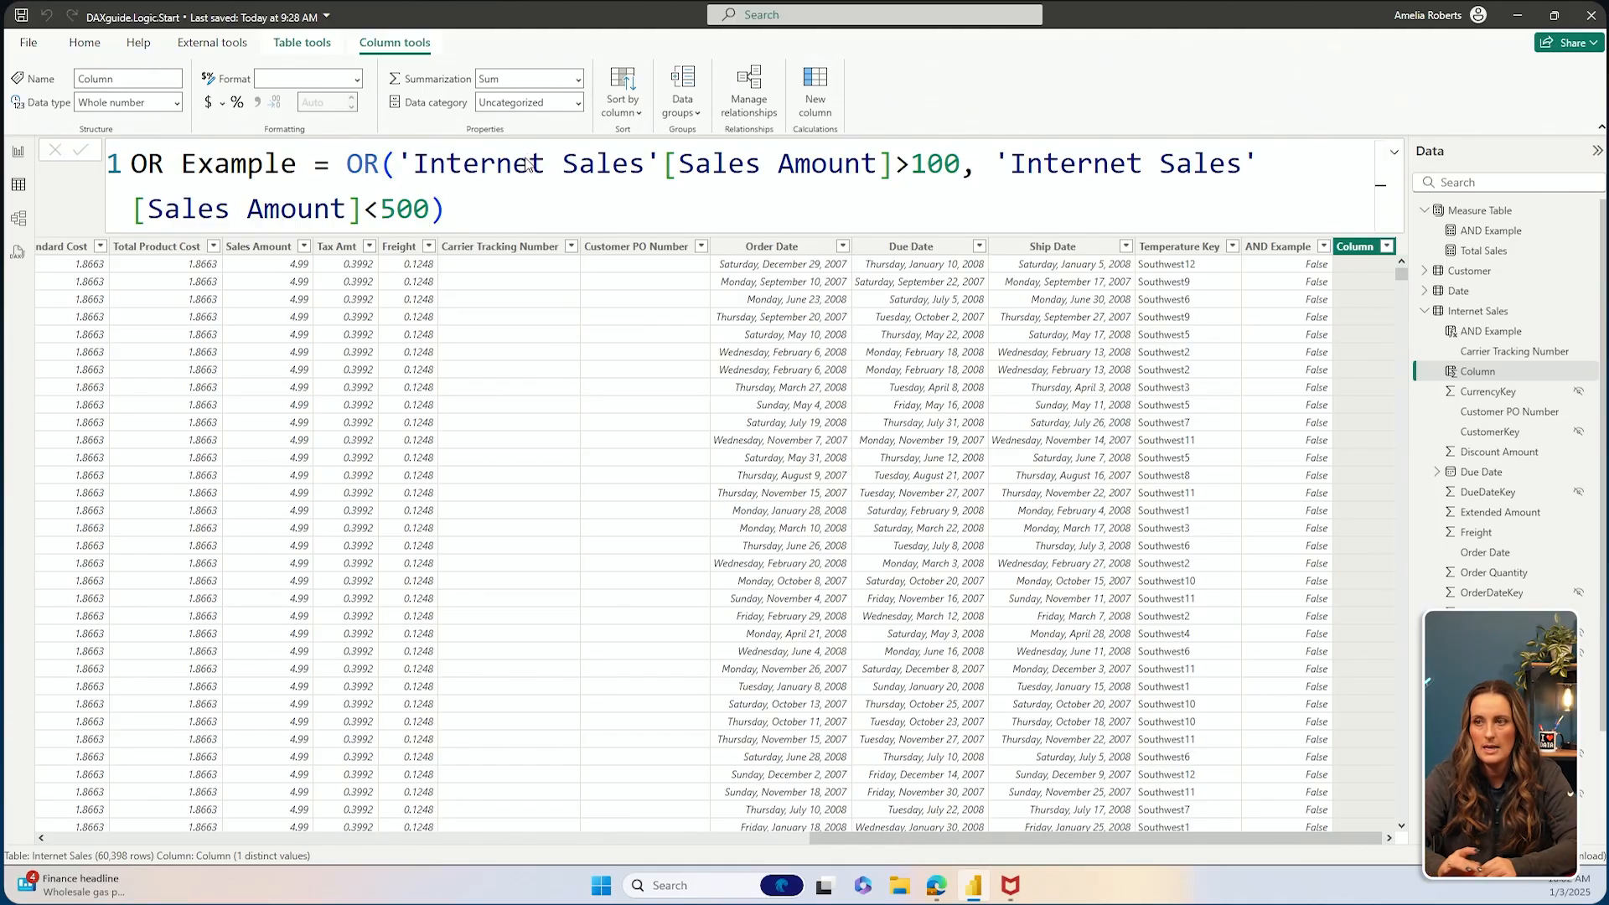
pyautogui.press('Return')
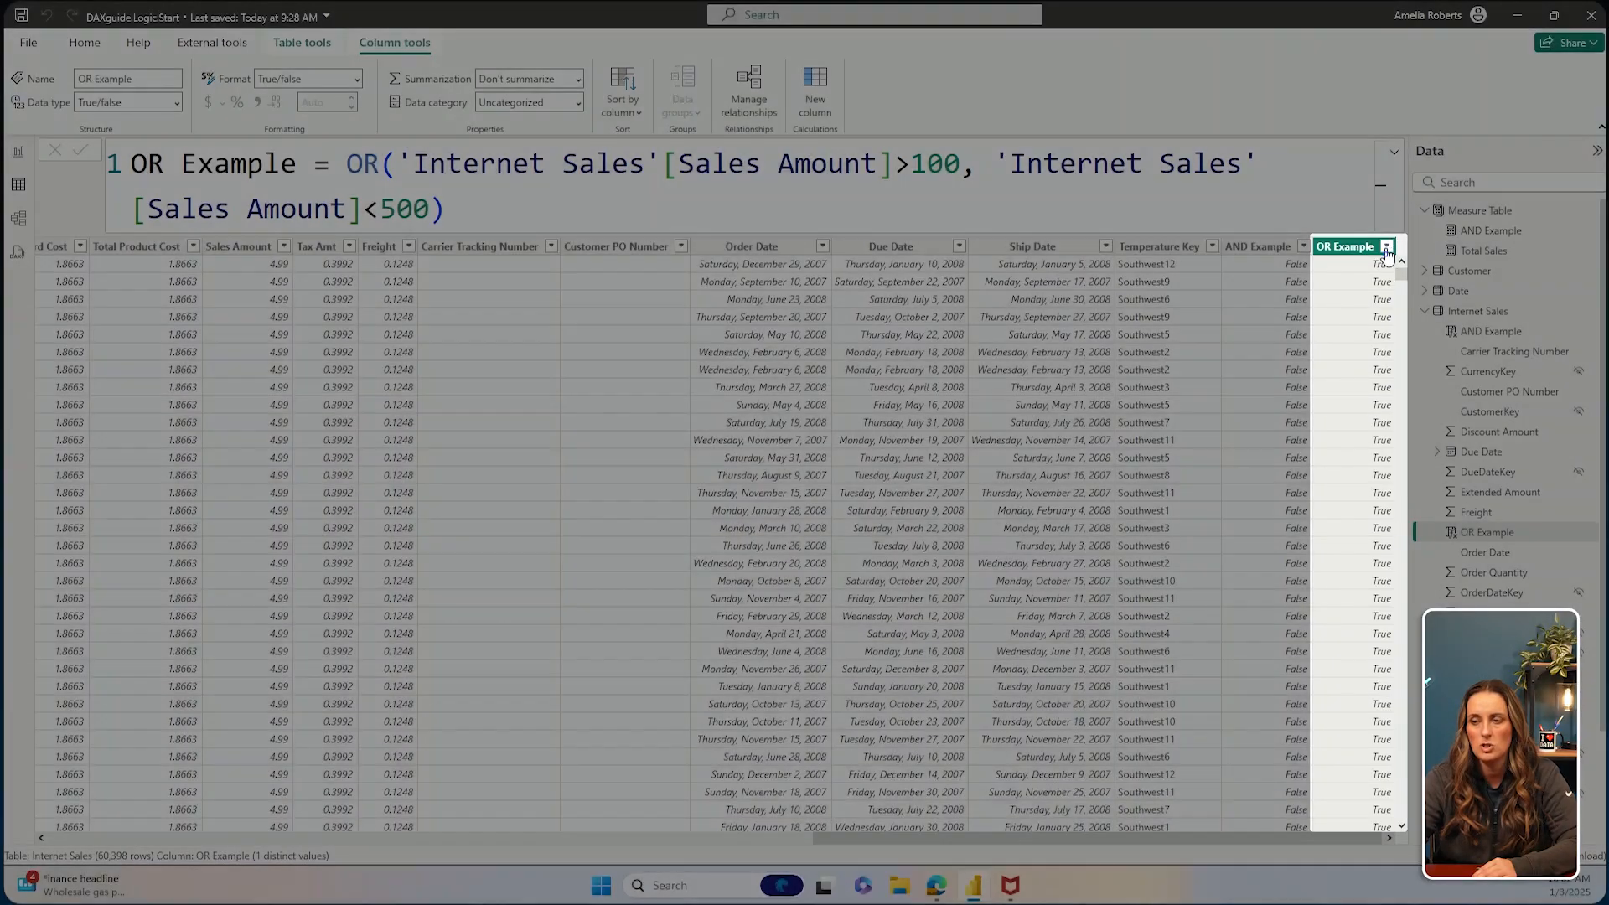
# Check which distinct values the OR Example column offers for filtering, leaving it unfiltered
pyautogui.click(1387, 246)
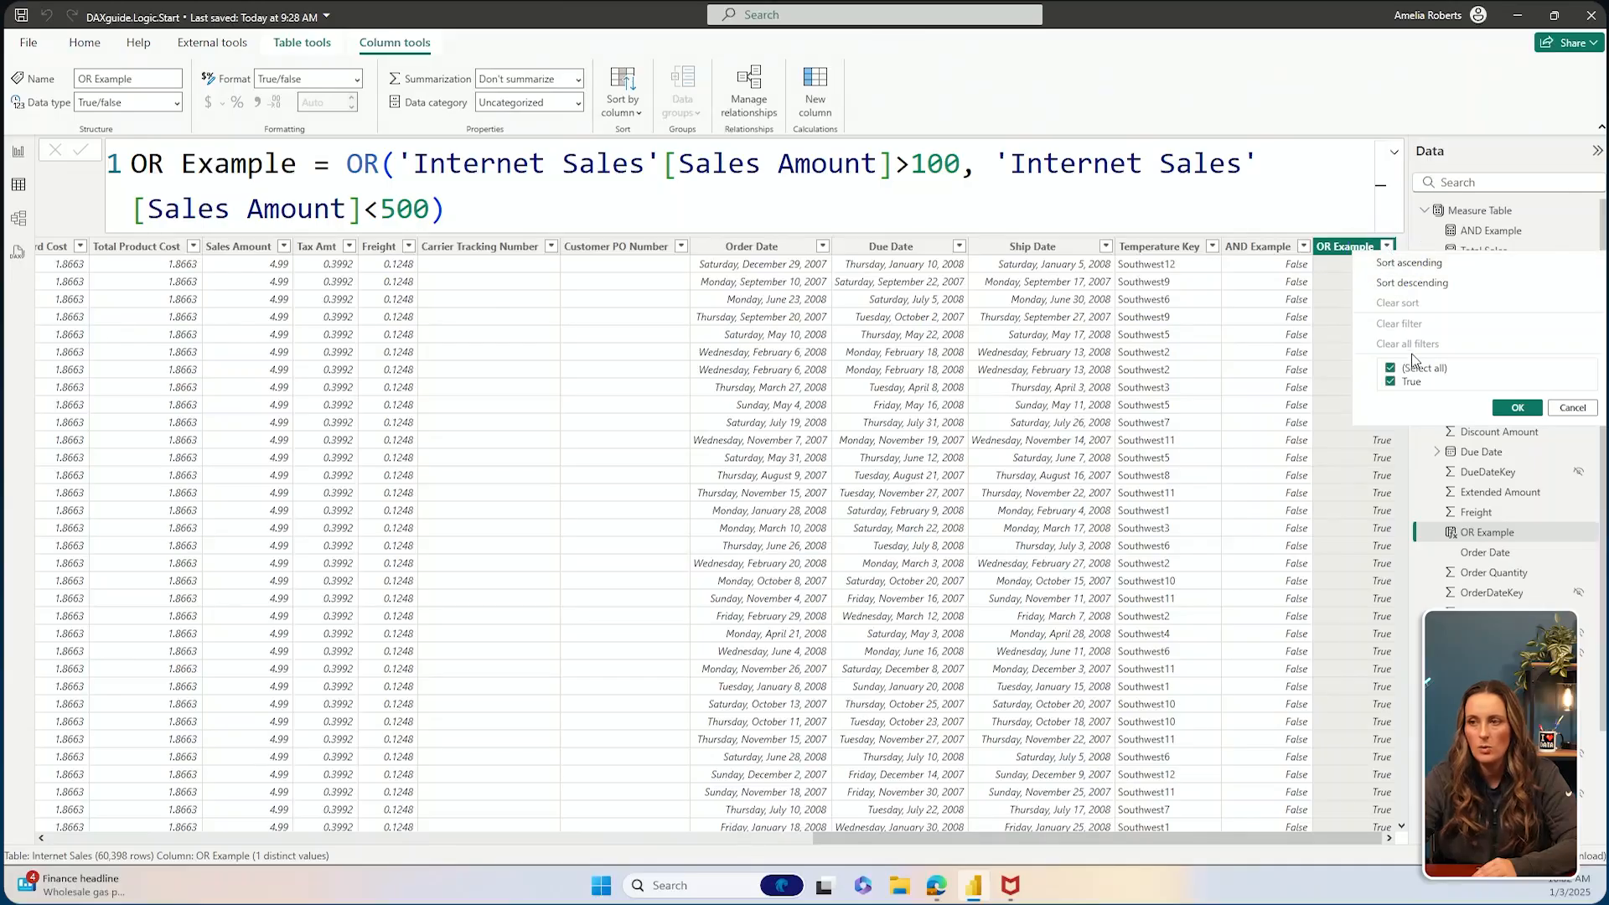
pyautogui.click(1573, 409)
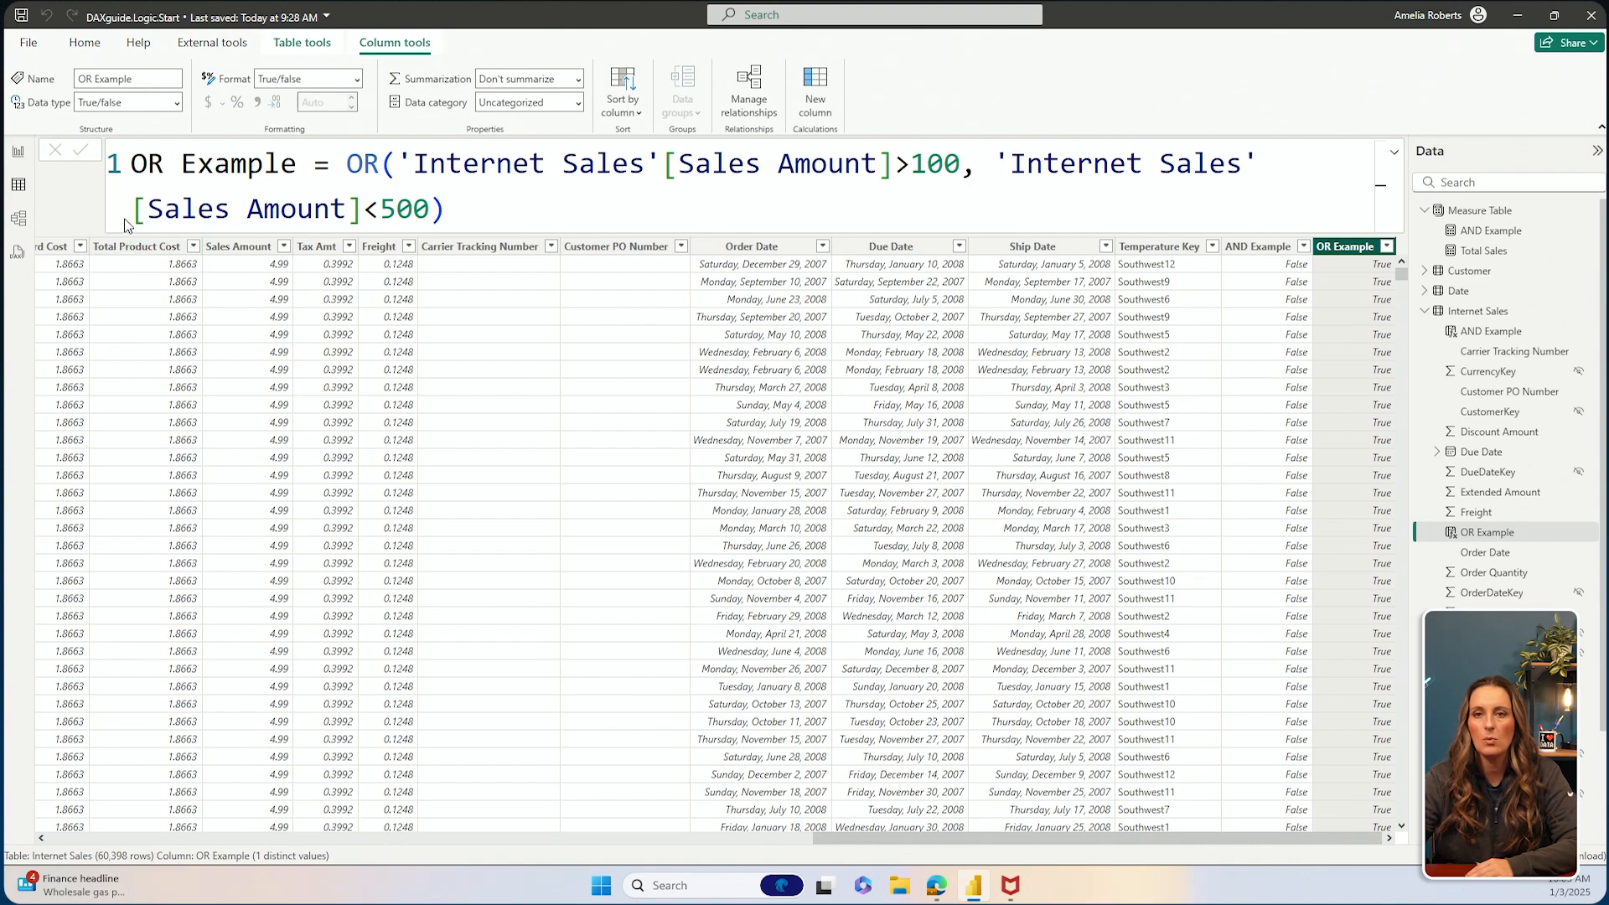
# Return to the report view and create a new measure named OR Example in the Measure Table
pyautogui.click(18, 156)
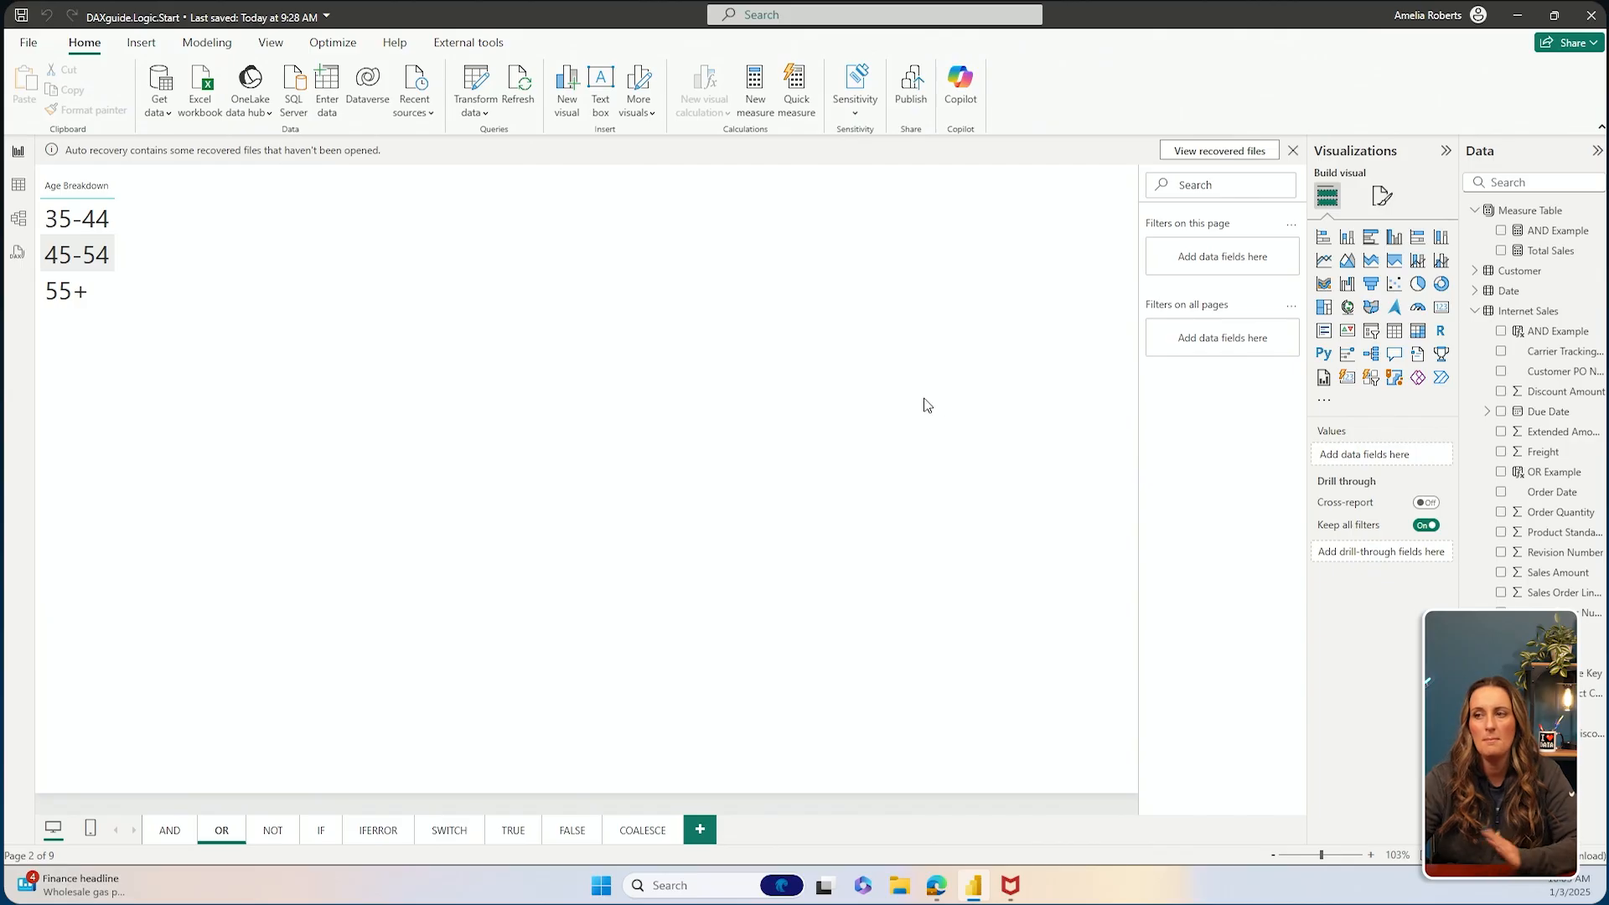
pyautogui.click(1535, 212)
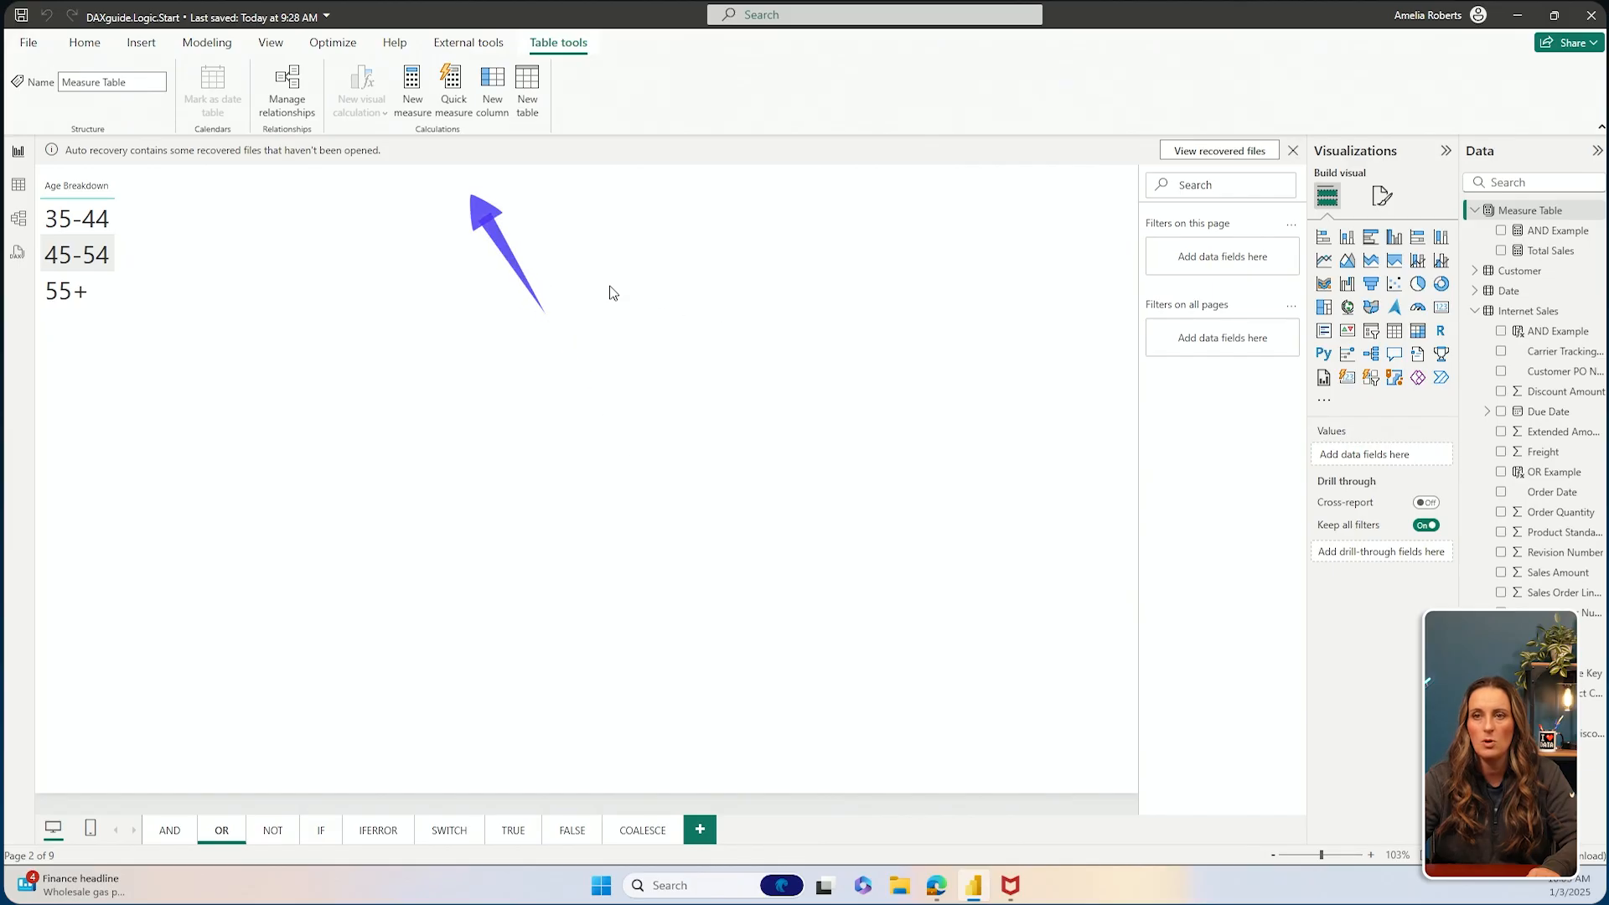
pyautogui.click(411, 84)
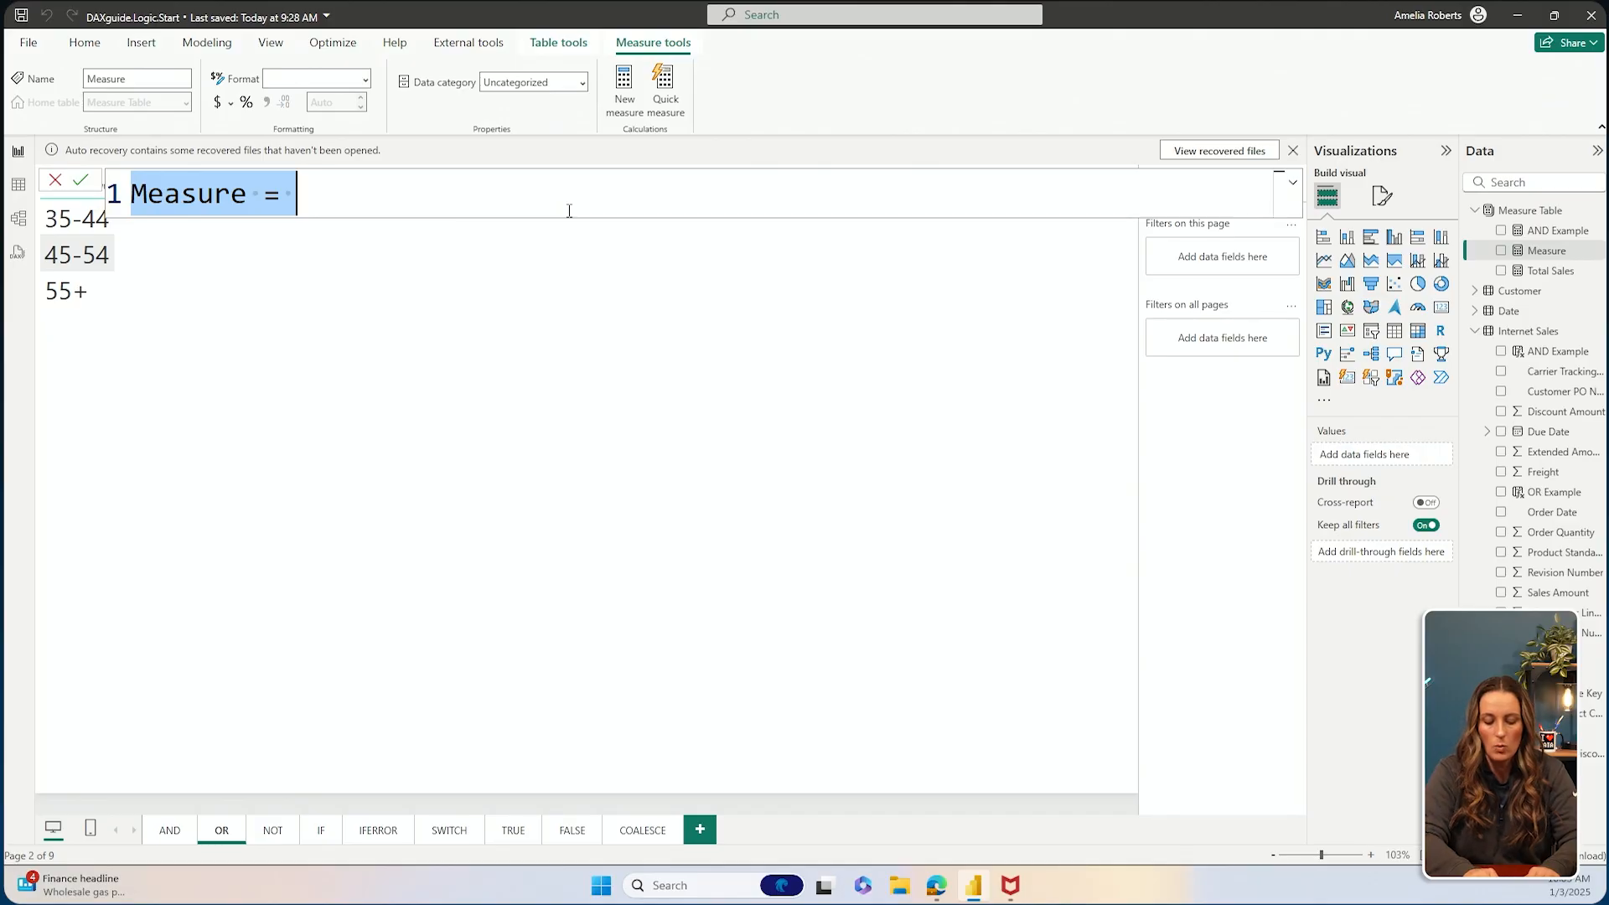
pyautogui.write('OR ')
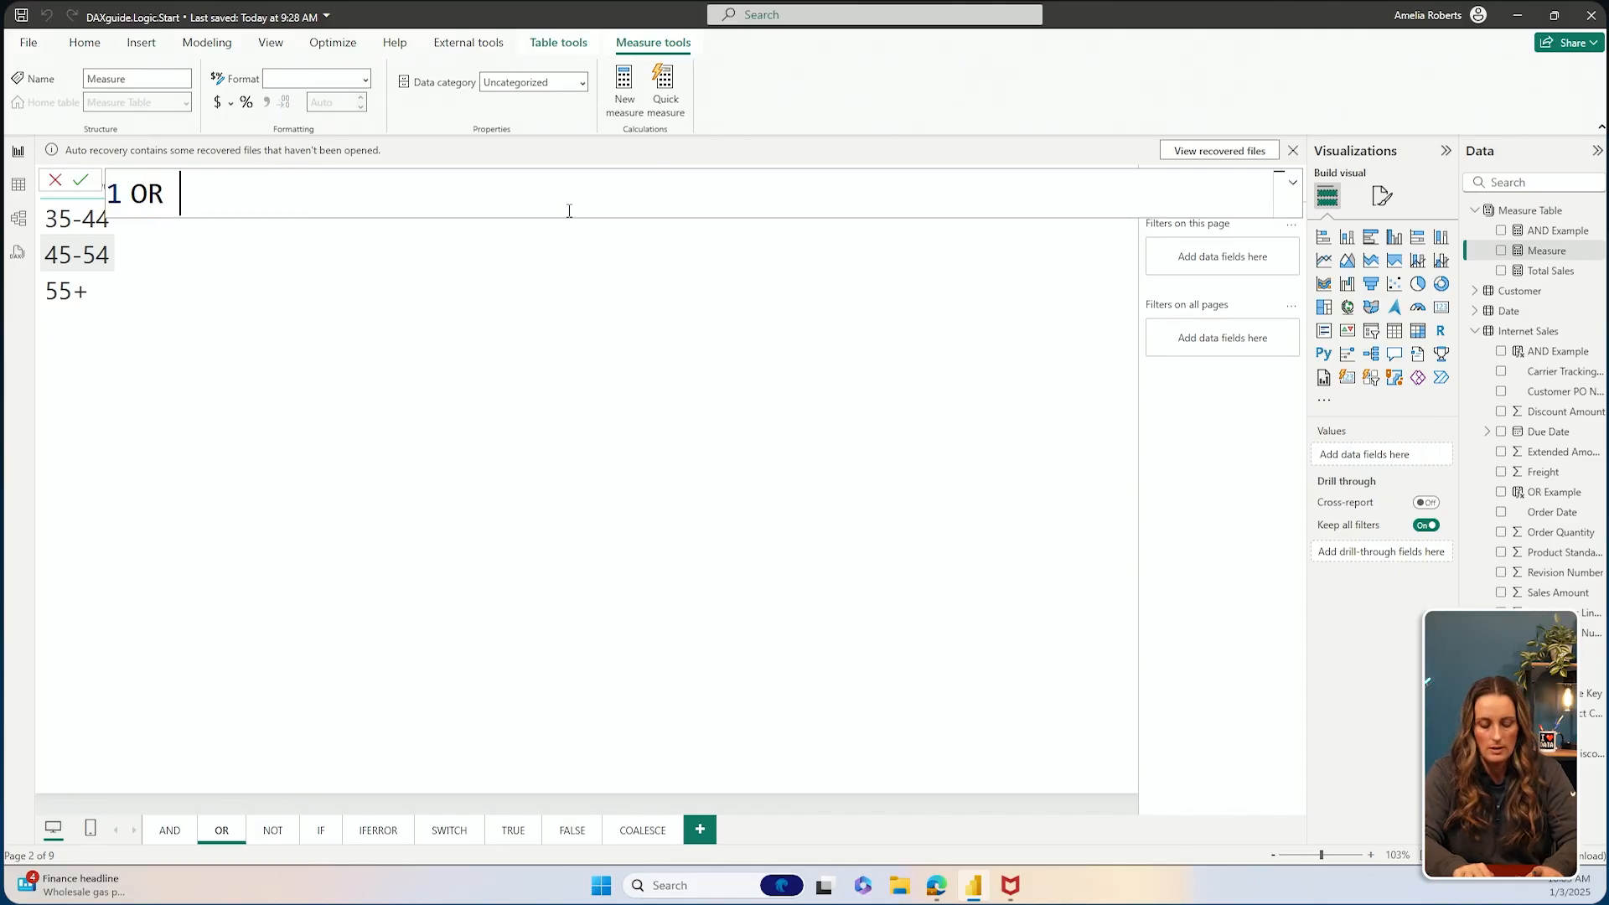
pyautogui.write('Example = ')
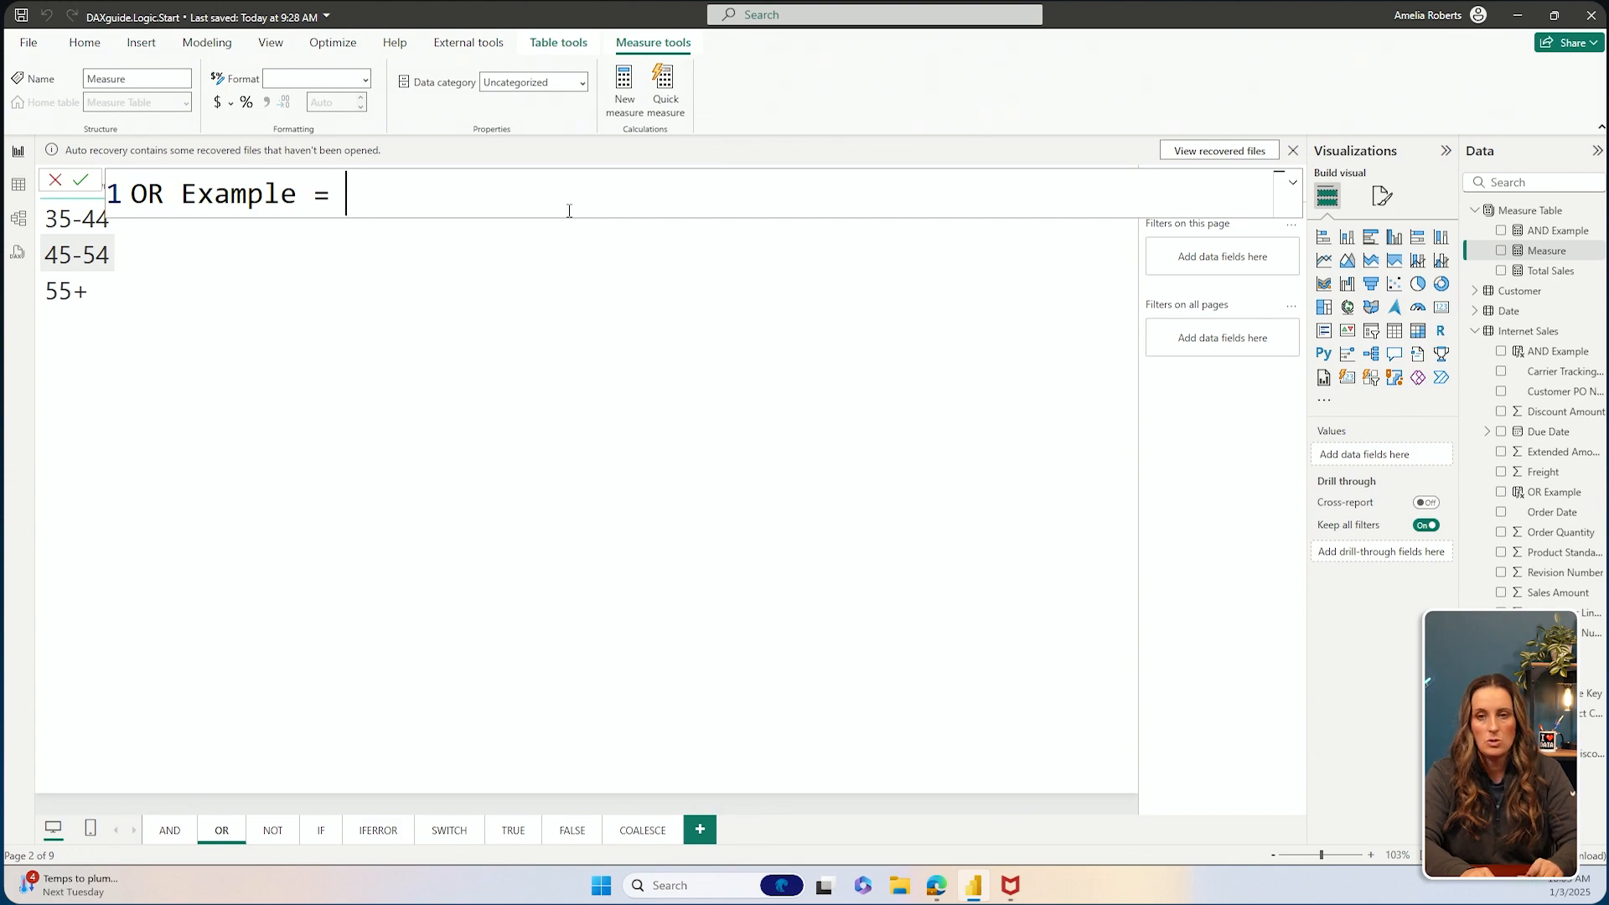
# Start the measure formula with CALCULATE, using SUM('Internet Sales'[Sales Amount]) as its expression
pyautogui.write('cal')
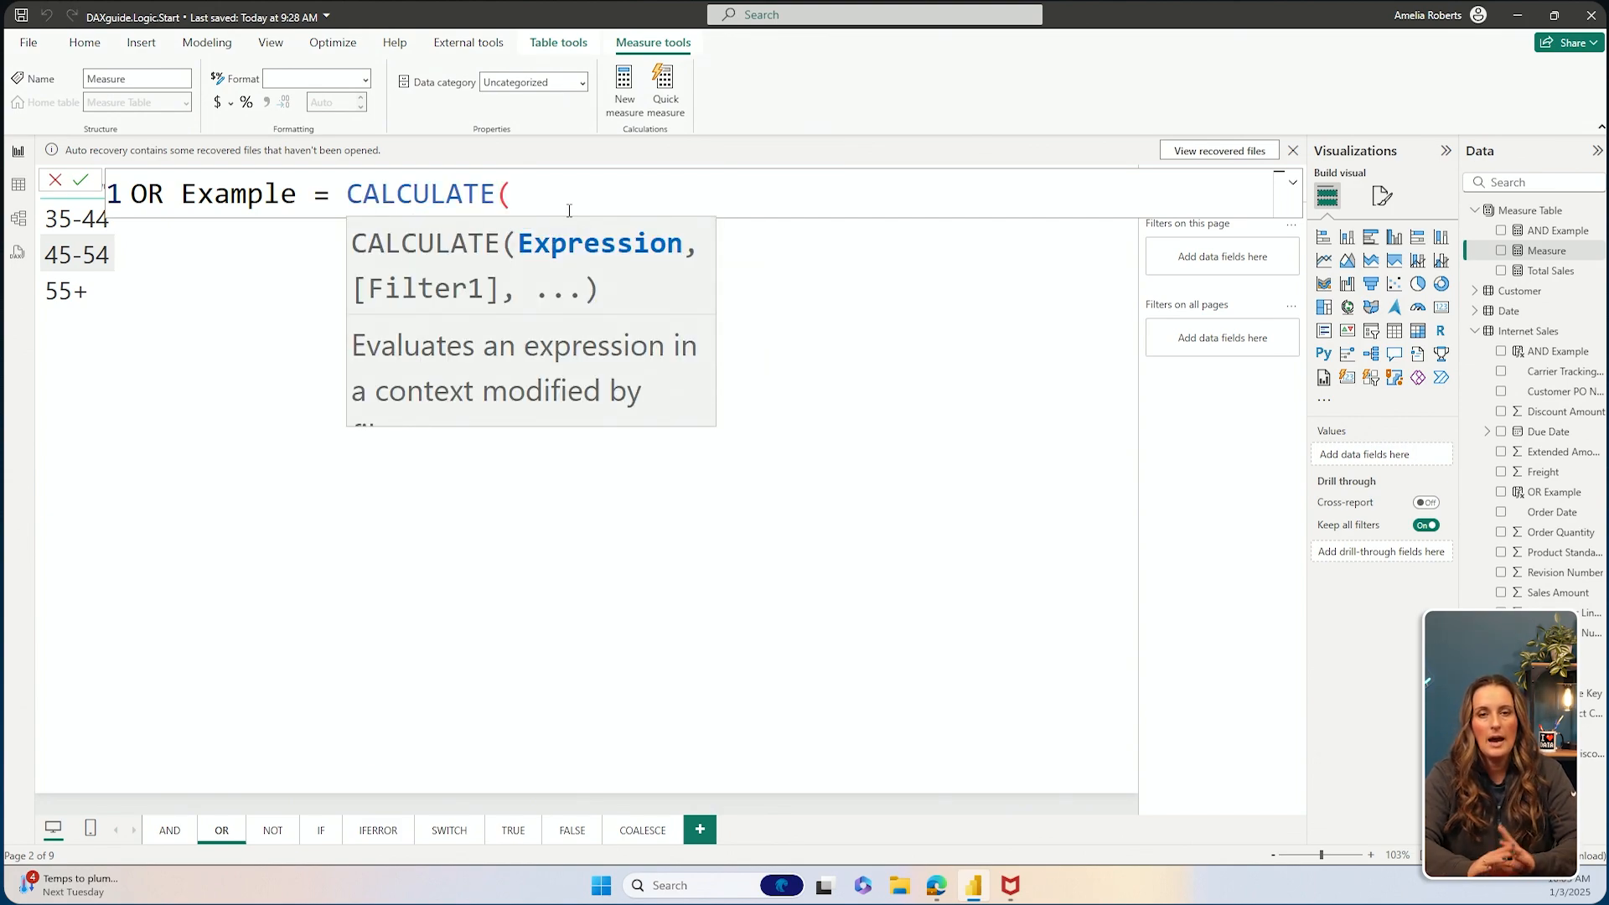
pyautogui.write('sum')
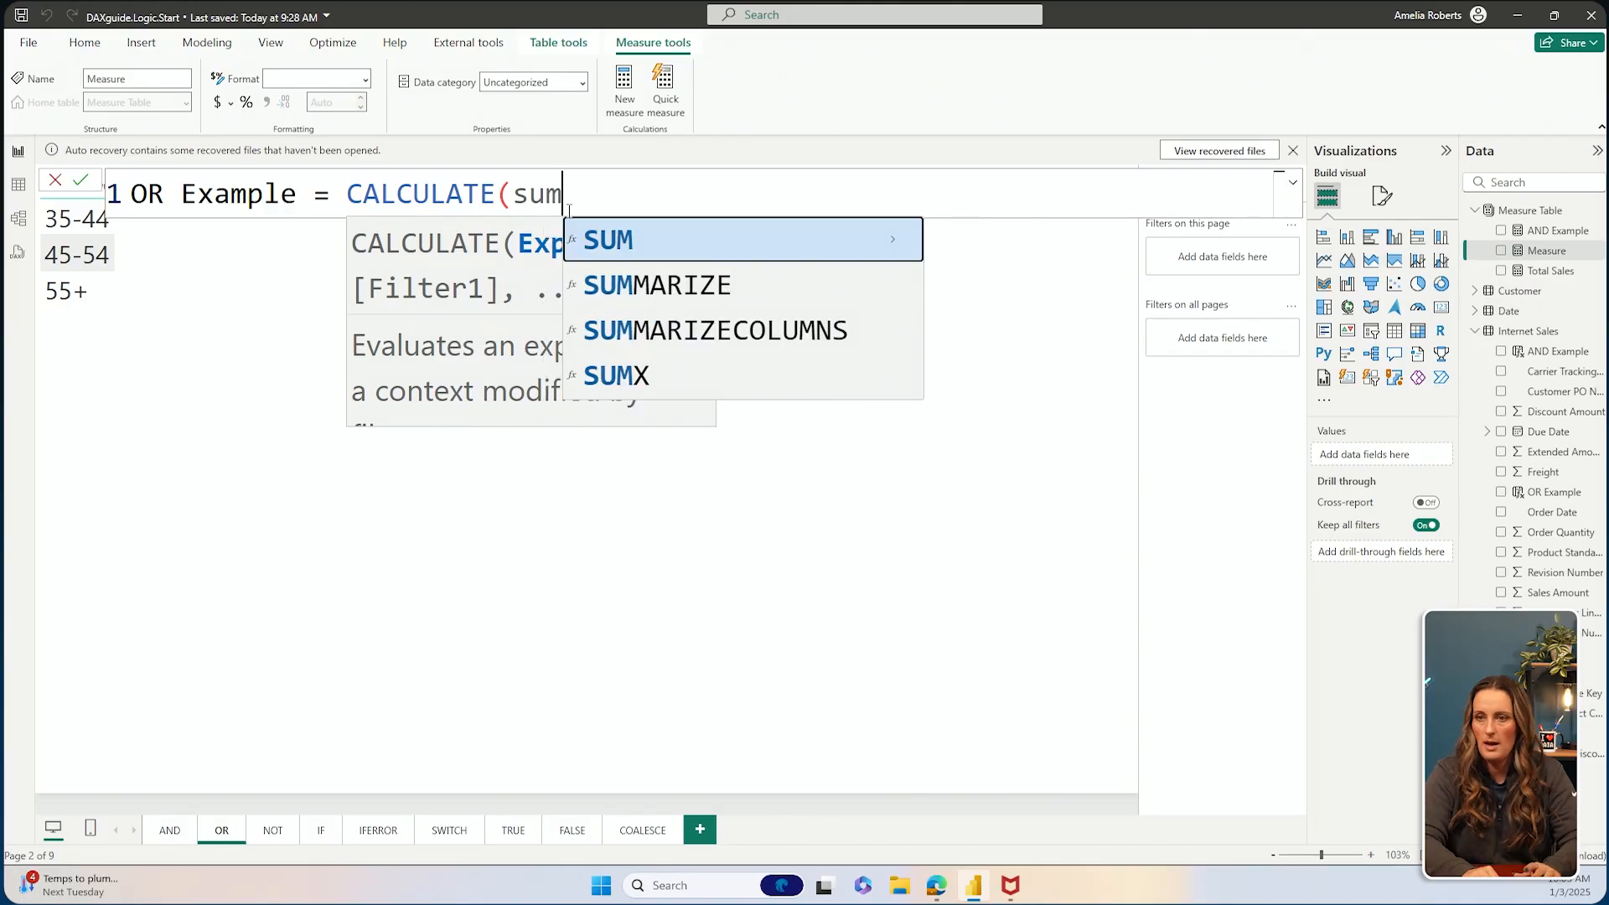
pyautogui.press('Tab')
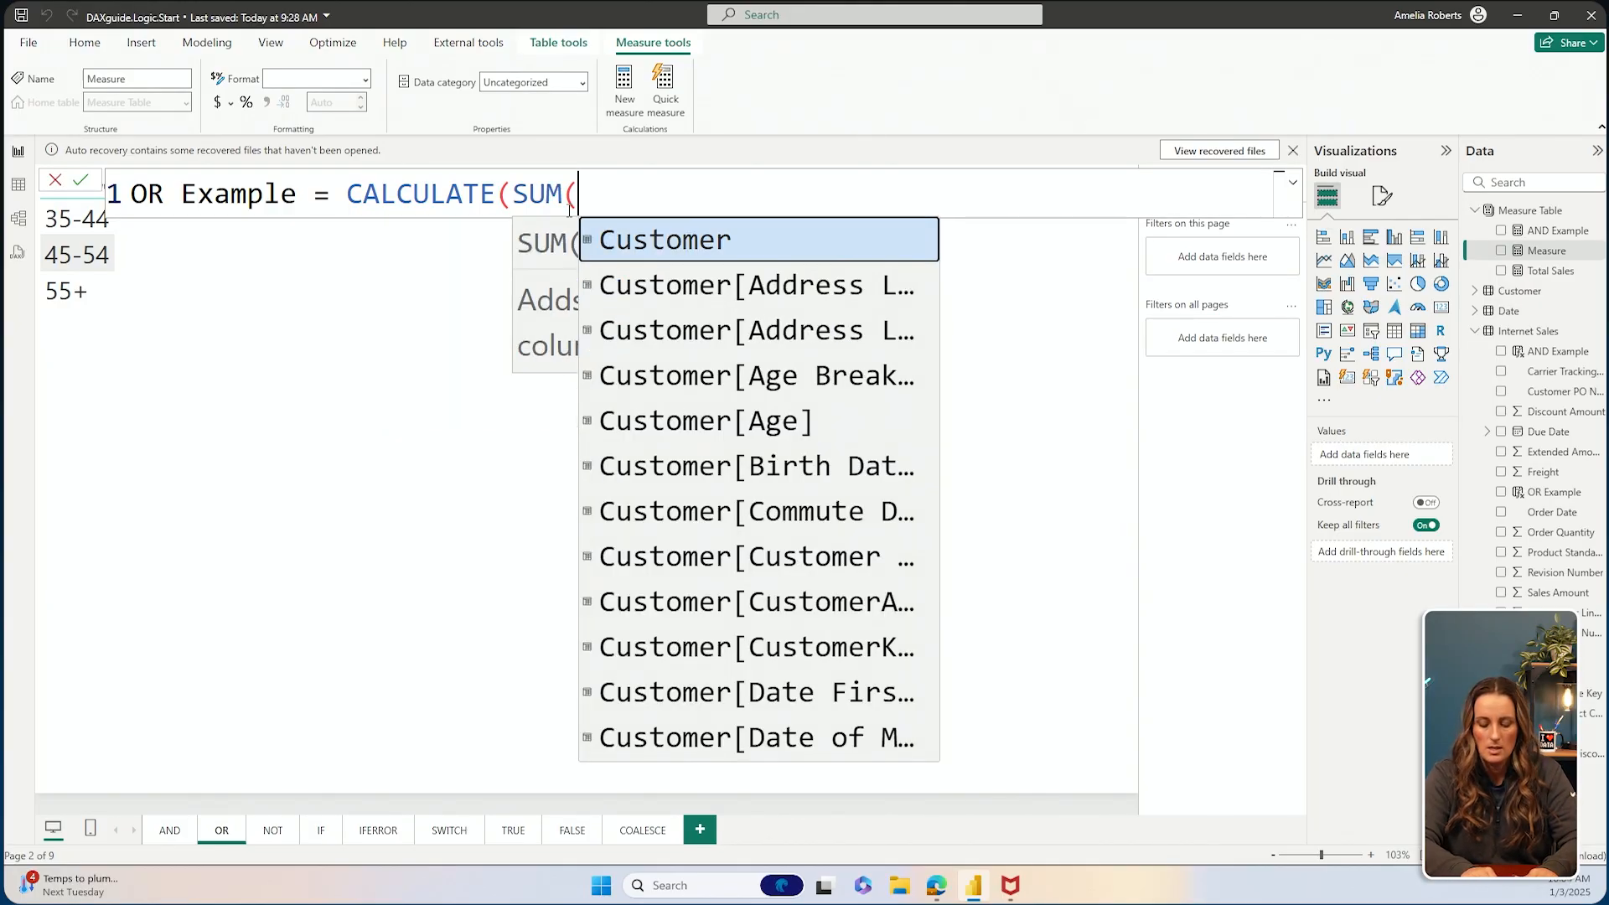
pyautogui.write("'inter")
pyautogui.press('Tab')
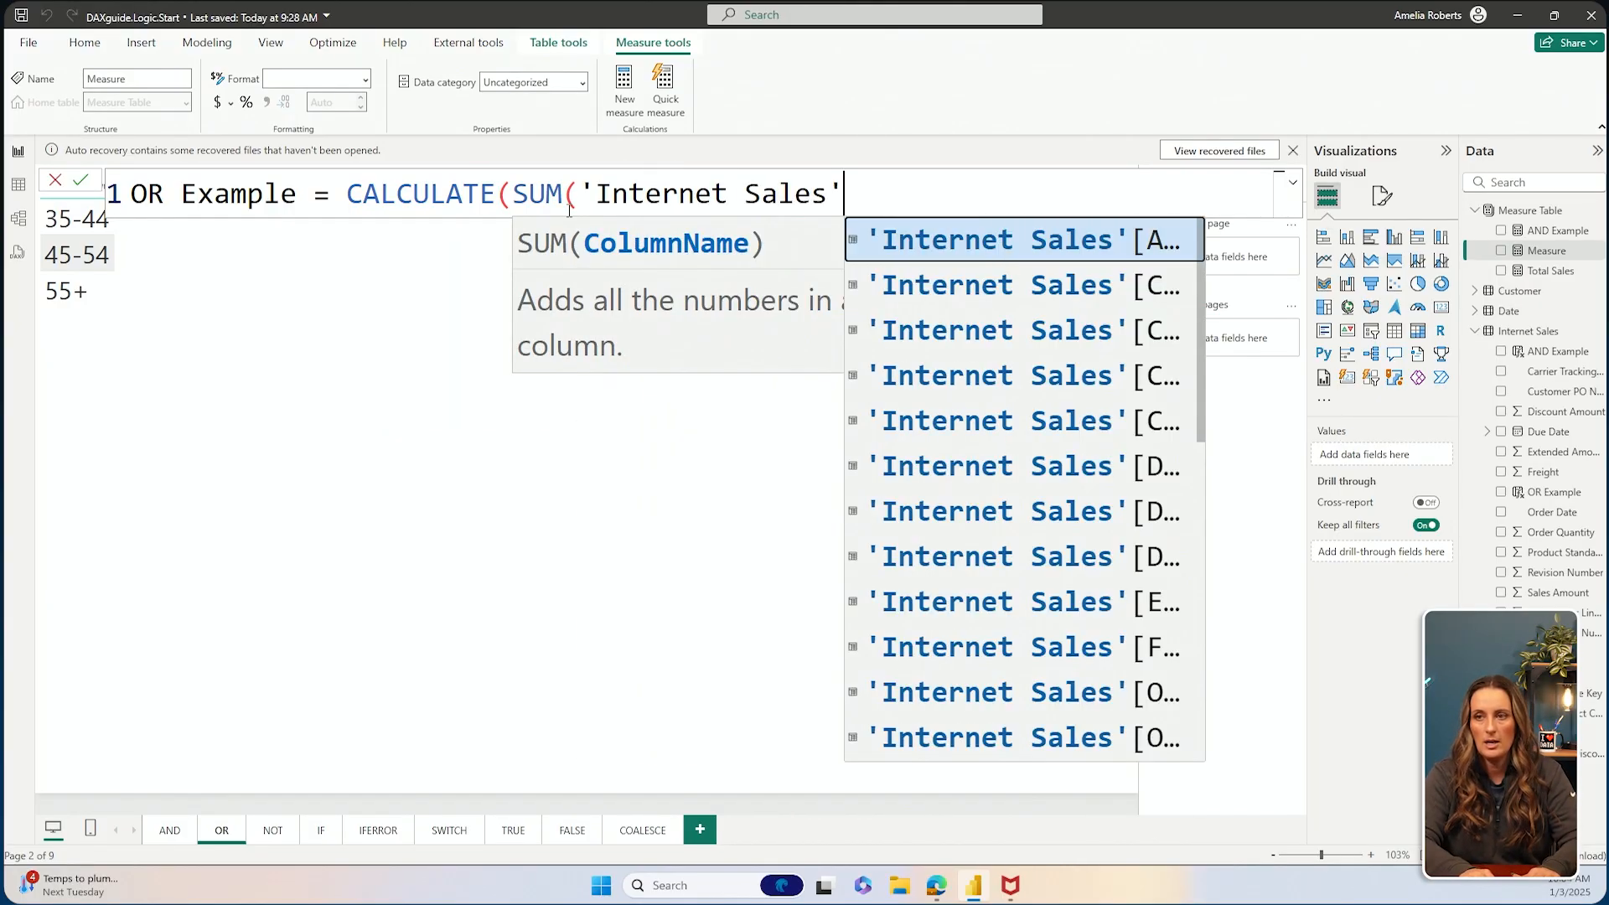
pyautogui.write('[sales')
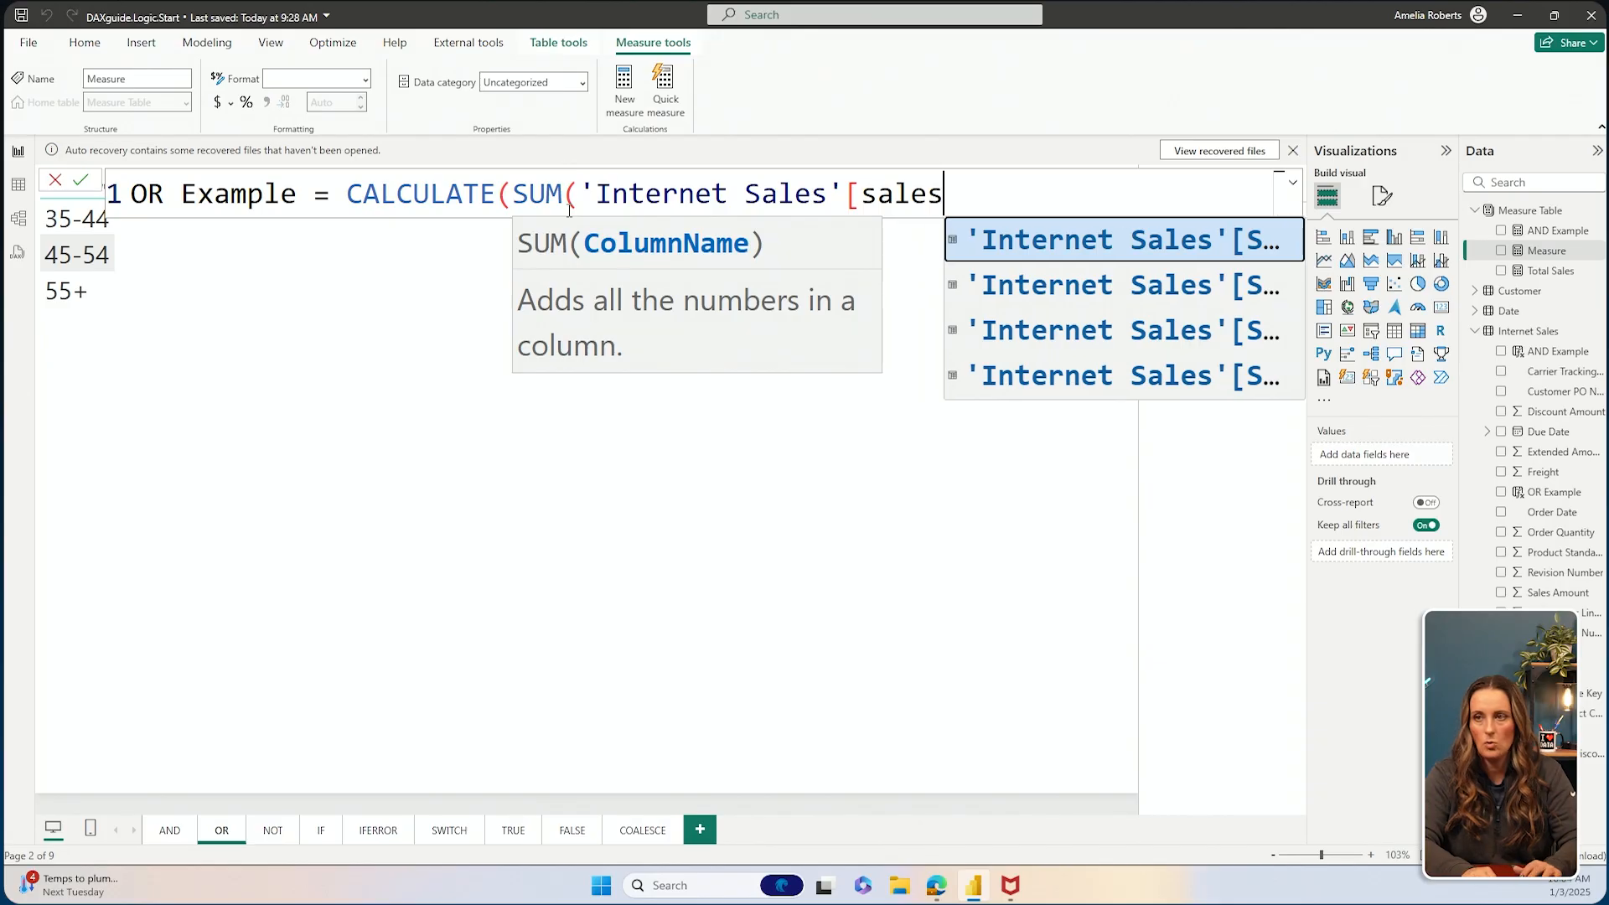
pyautogui.write(' a')
pyautogui.press('Tab')
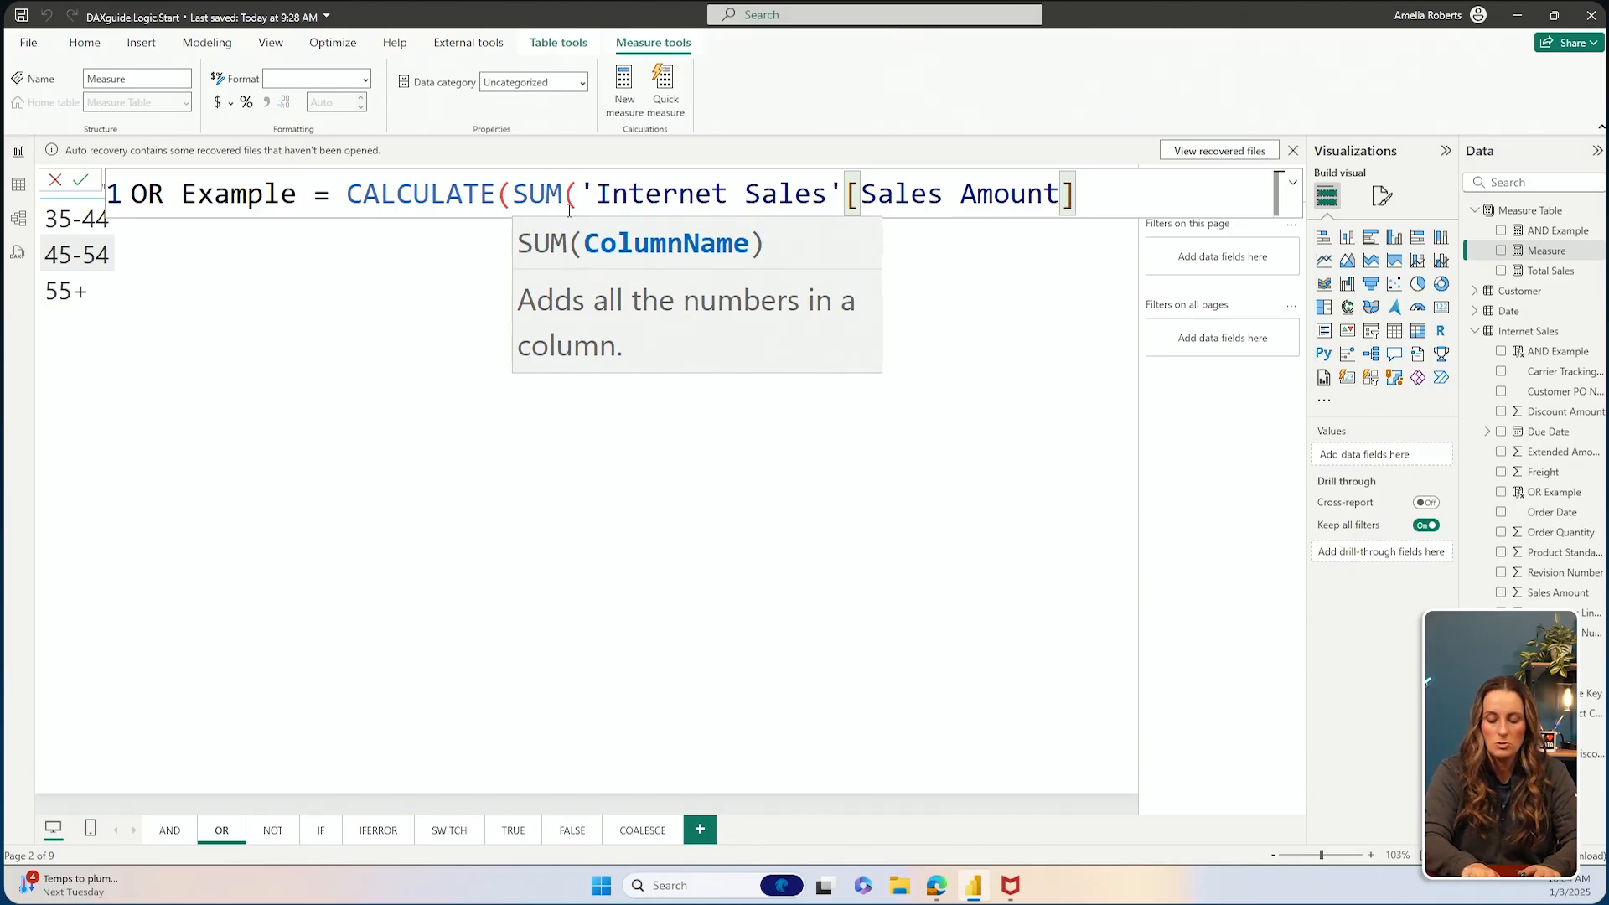
pyautogui.write(')')
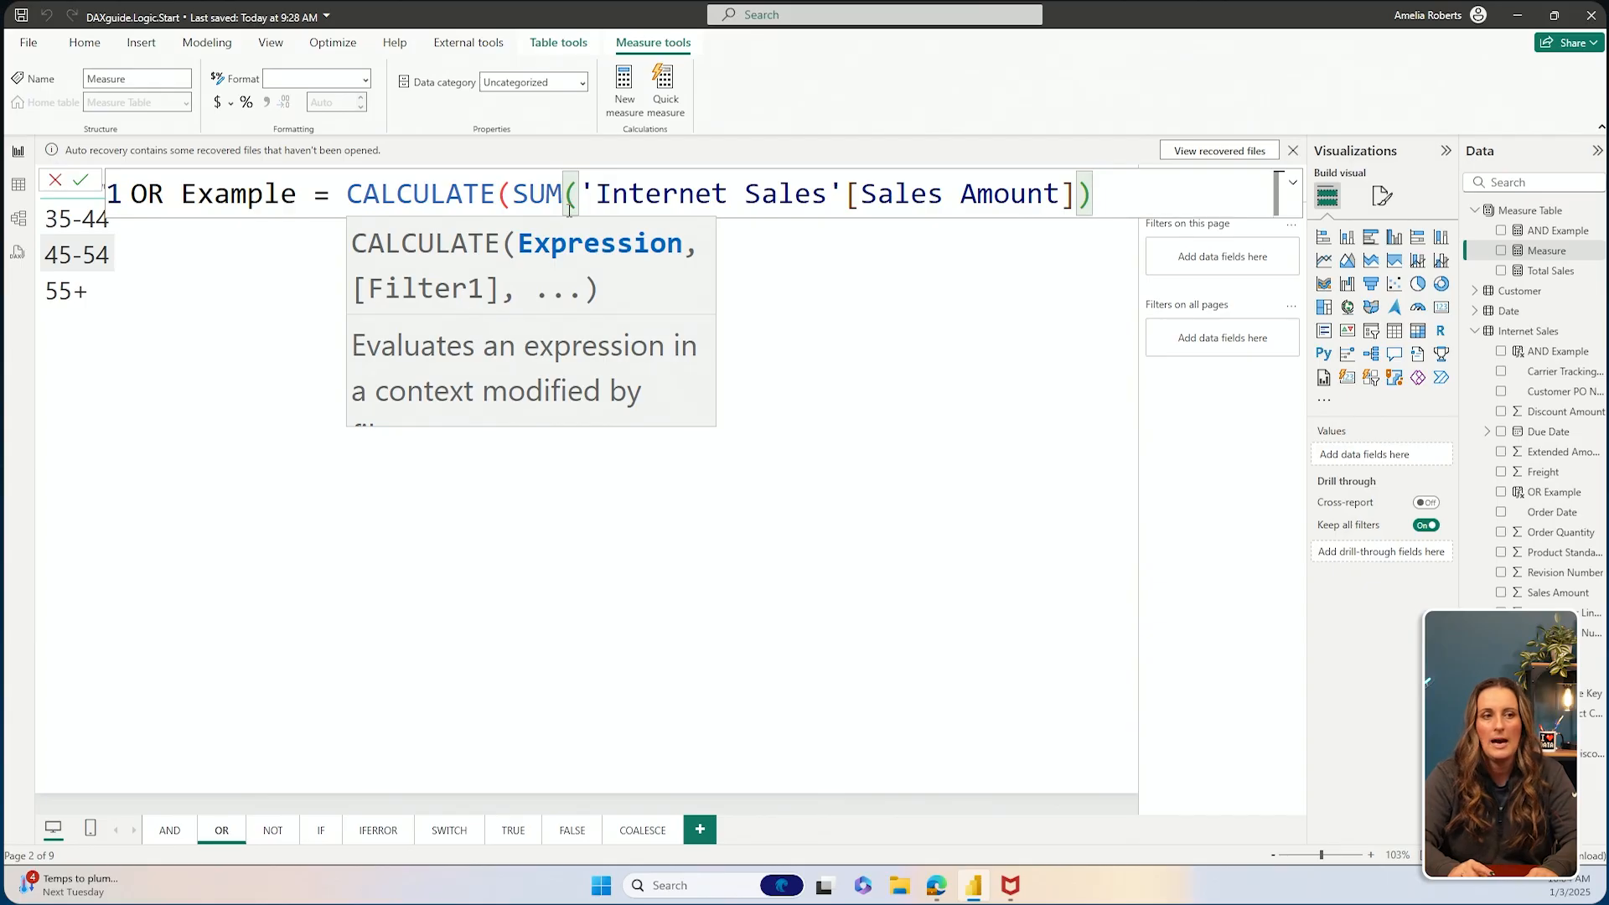
# Add an OR function as the CALCULATE filter, with 'Internet Sales'[Sales Amount]>100 as its first logical argument
pyautogui.write(',')
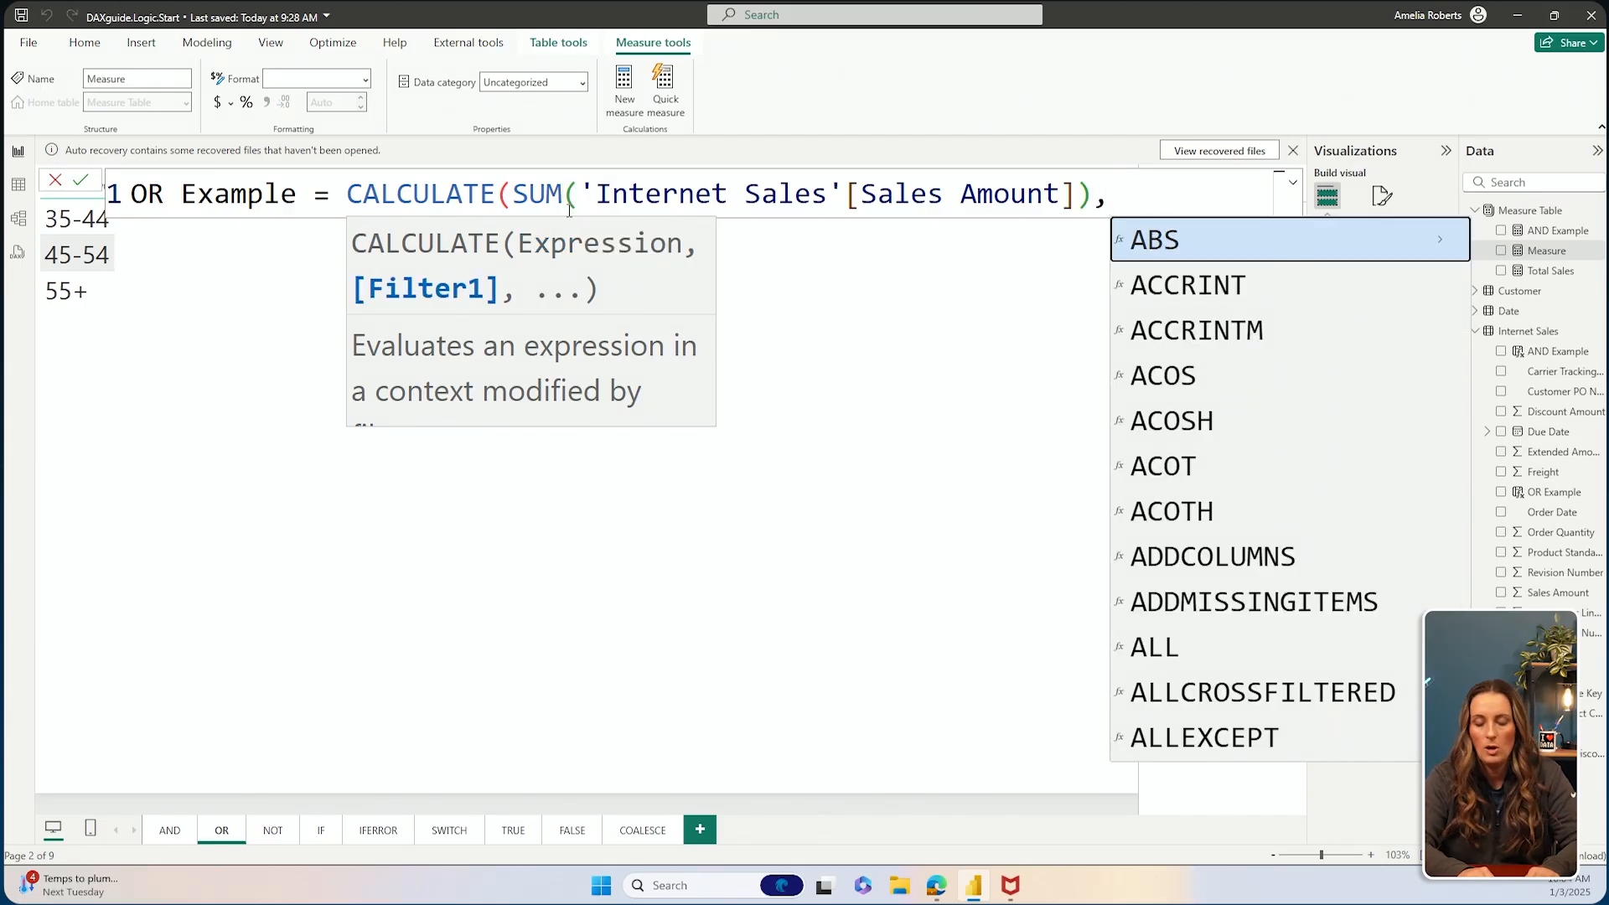
pyautogui.write('or')
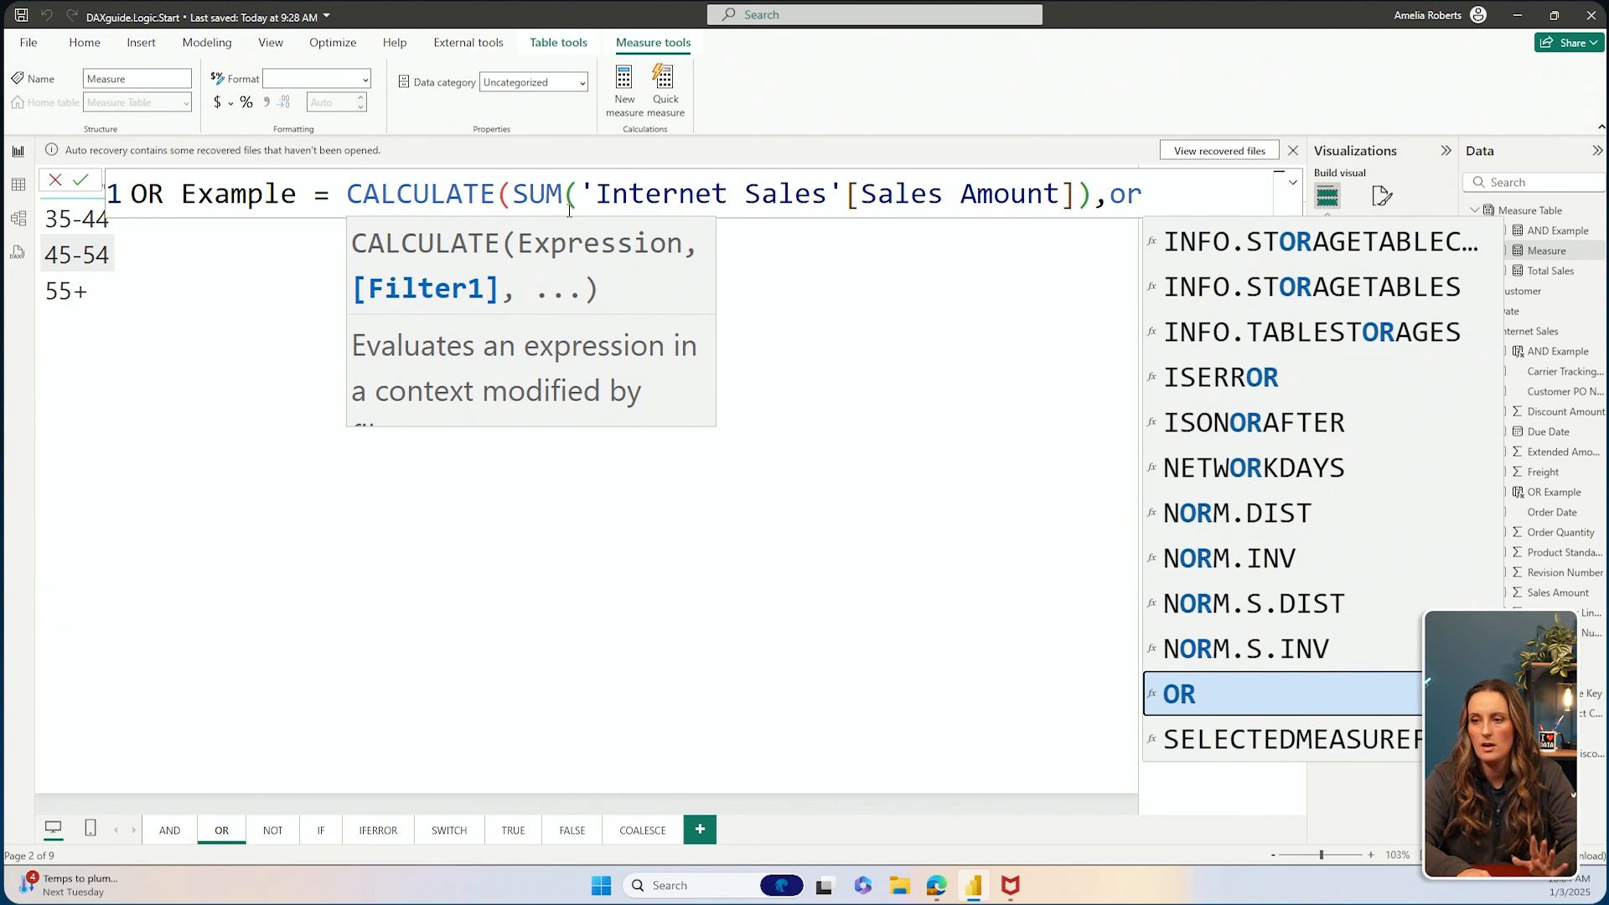
pyautogui.press('Tab')
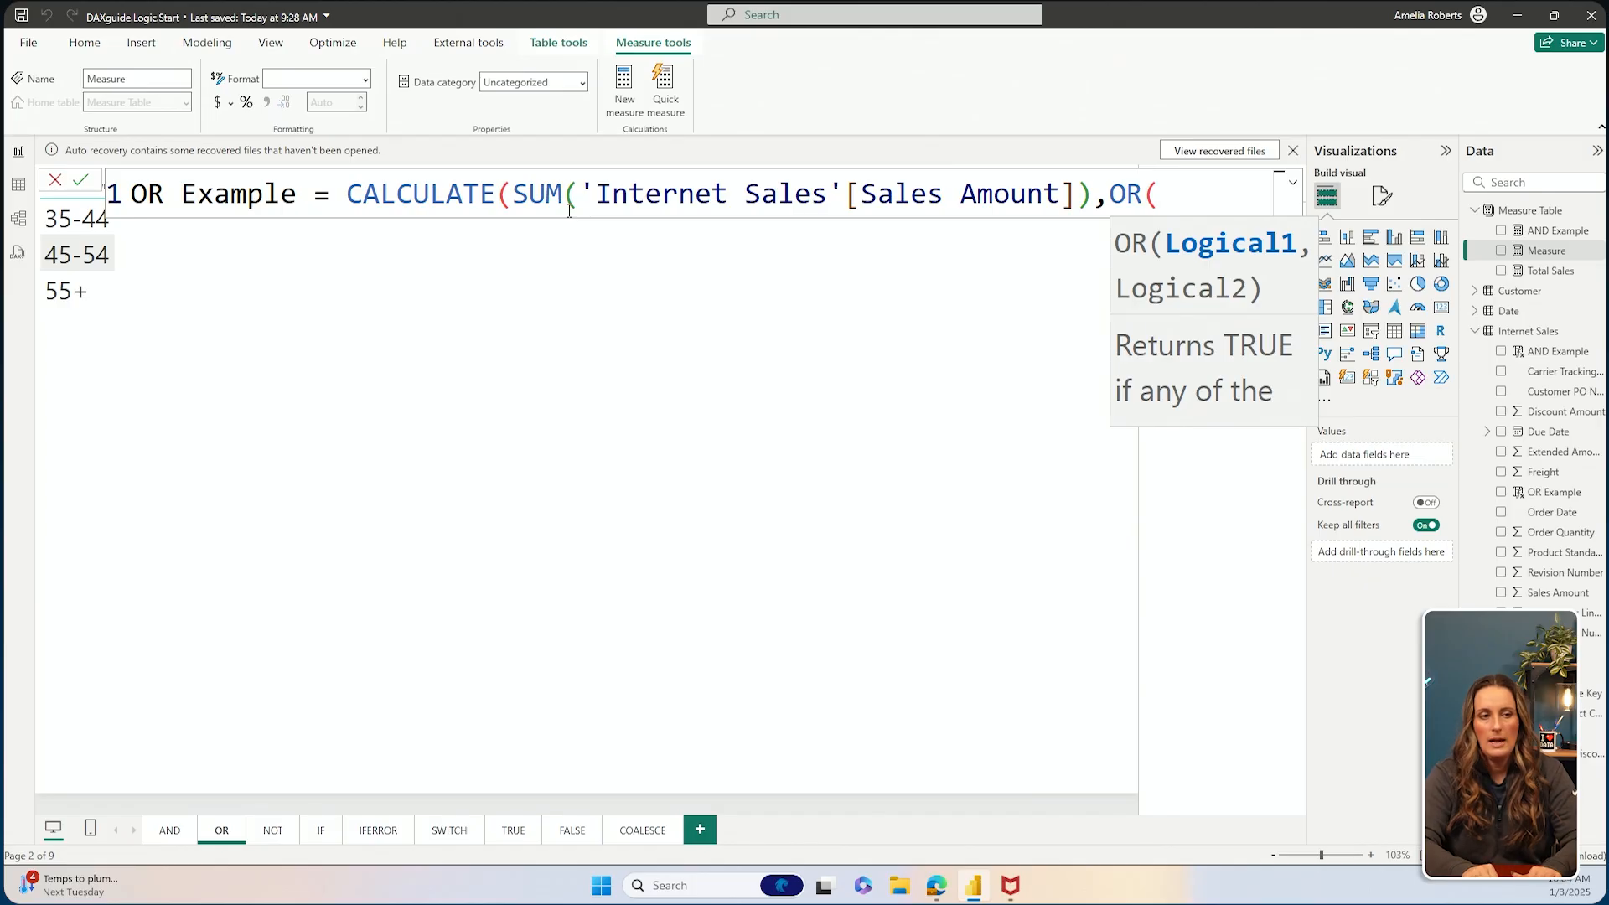
pyautogui.write("'inter")
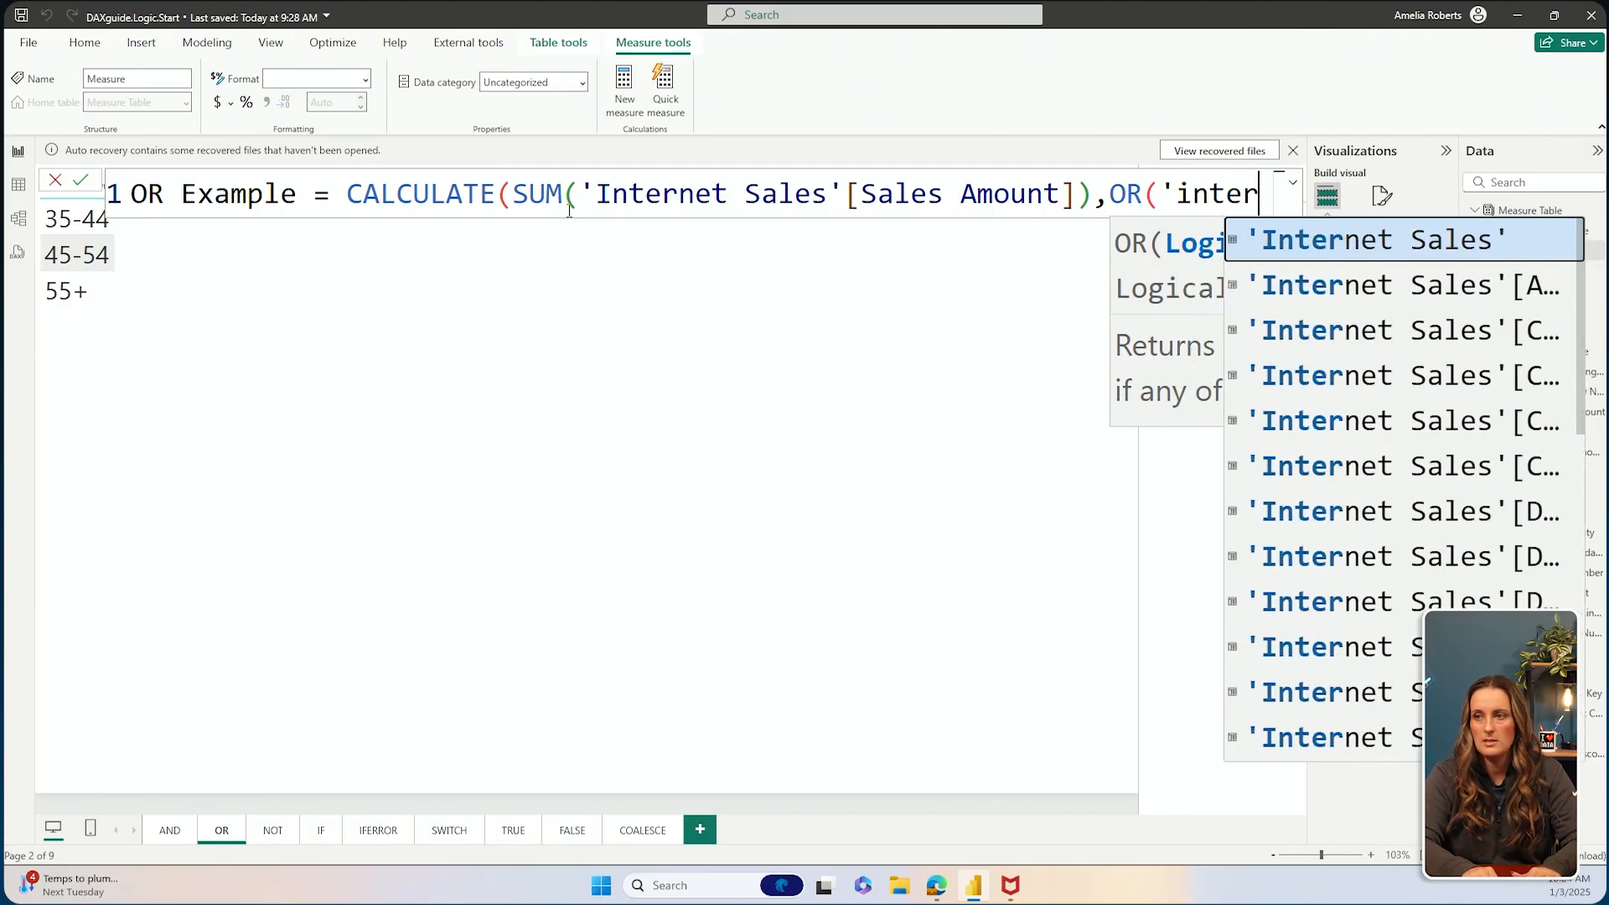
pyautogui.press('Tab')
pyautogui.write('[')
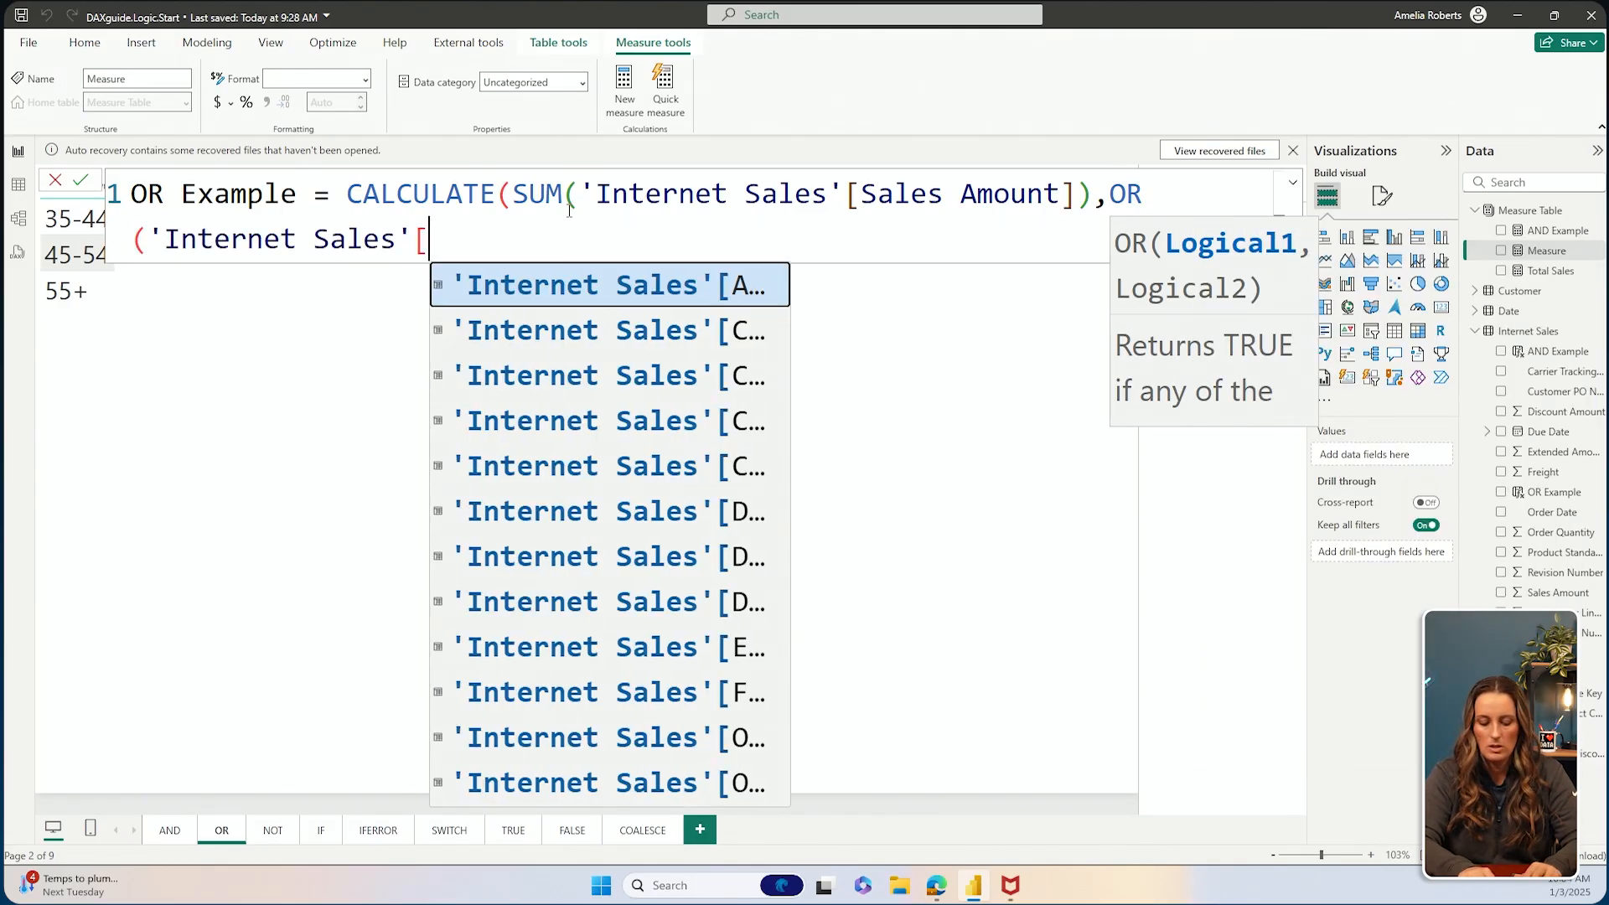
pyautogui.write('sales')
pyautogui.press('Tab')
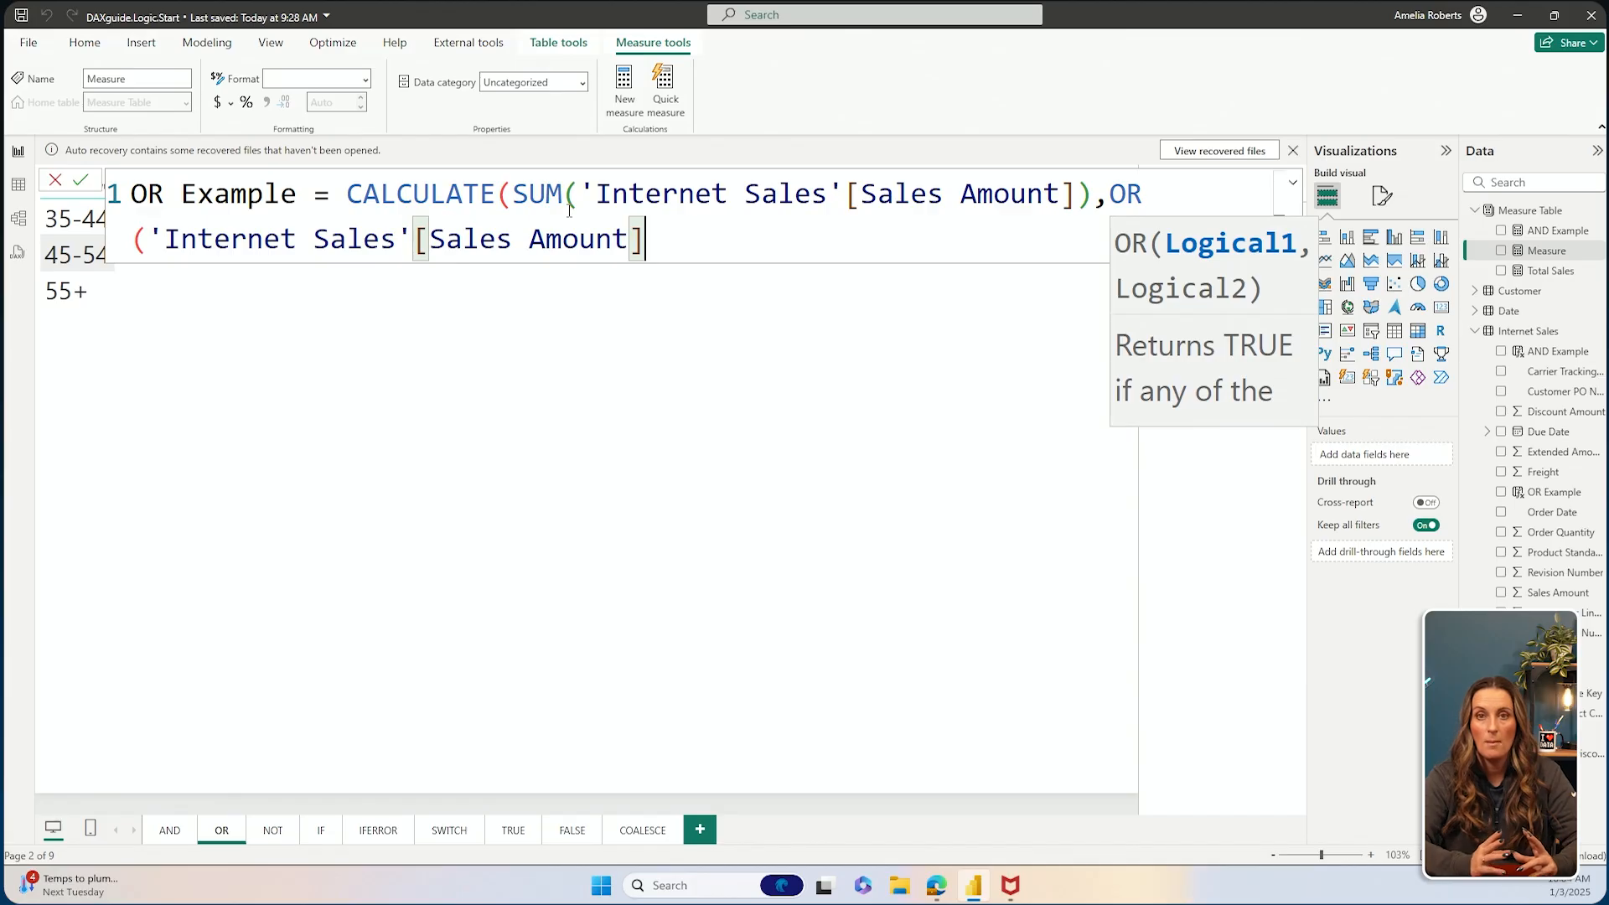
pyautogui.write('>')
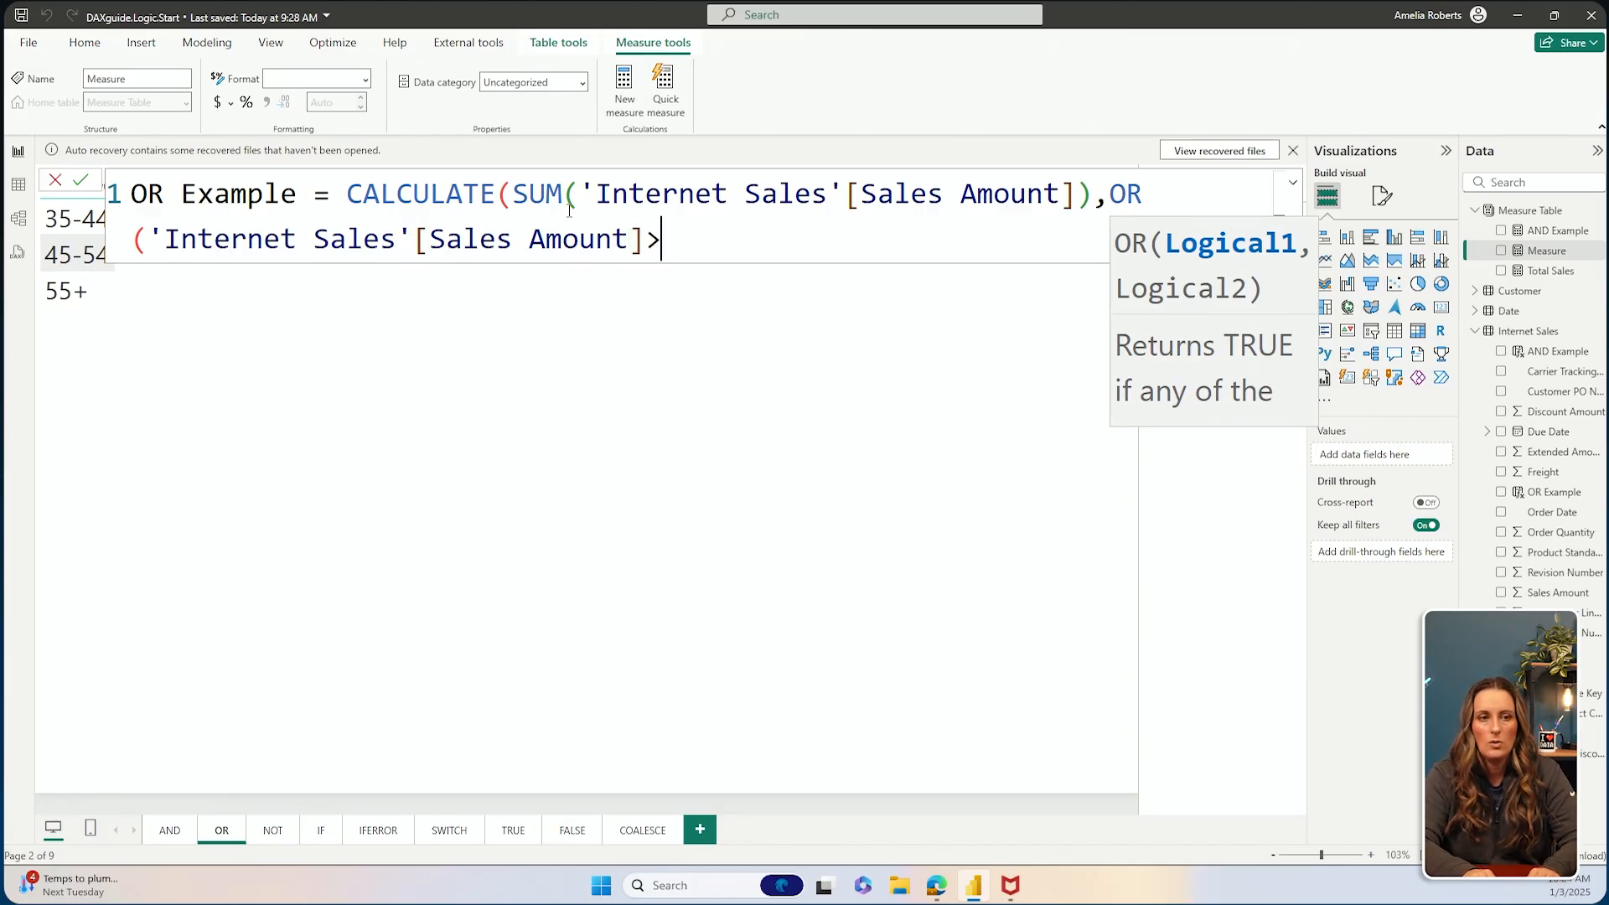
pyautogui.write('100')
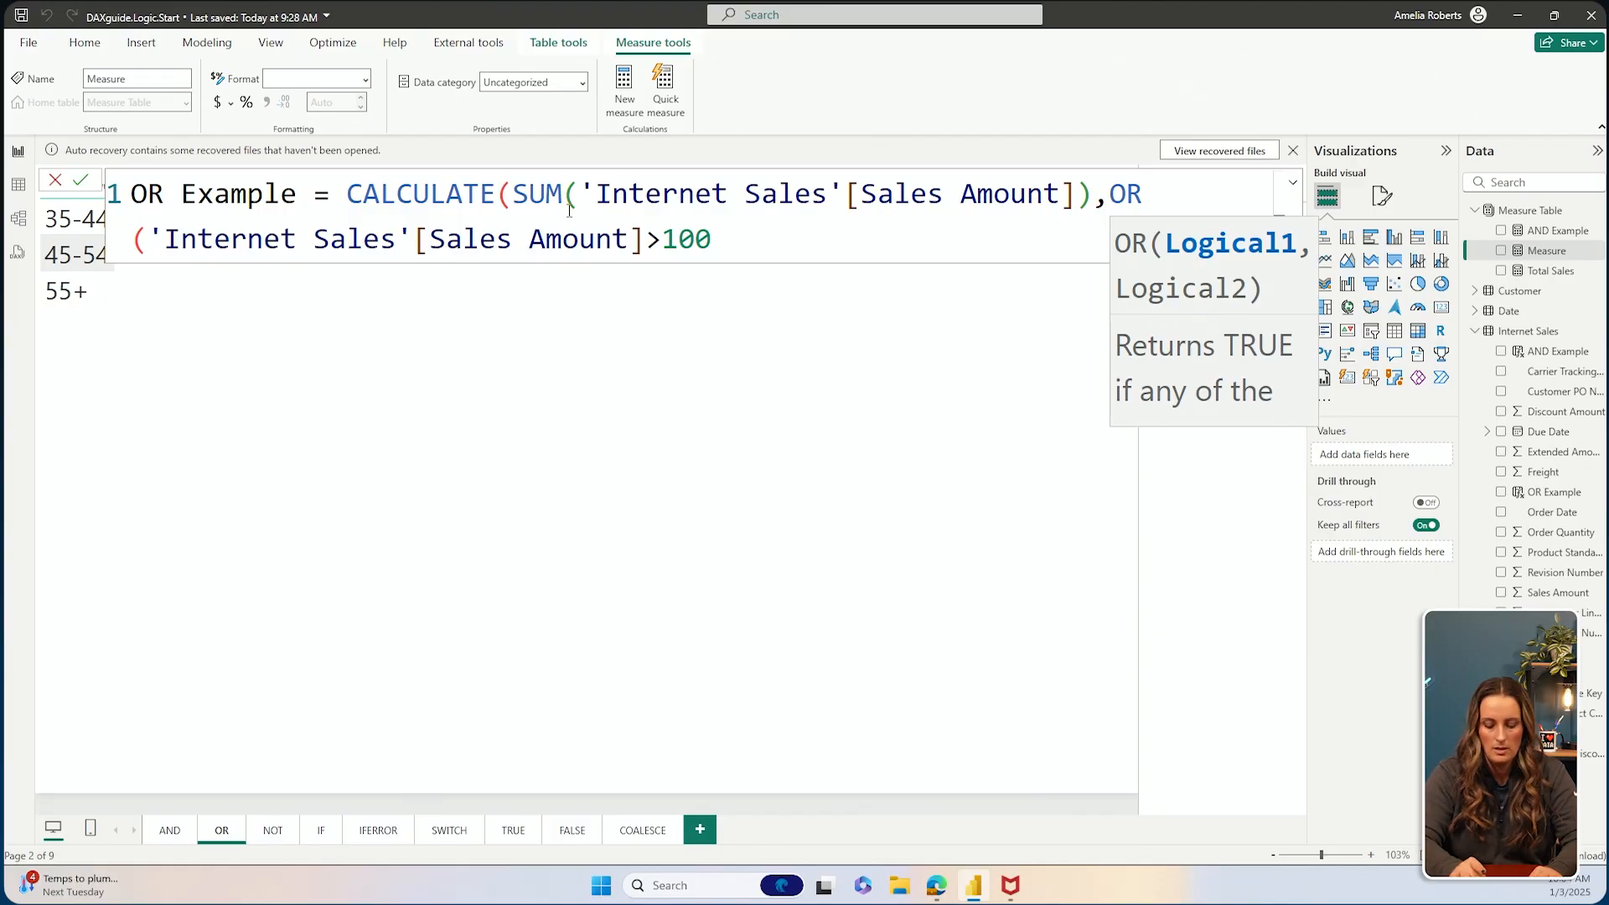
# Begin the second OR argument of the measure with the column reference 'Internet Sales'[Sales Amount]
pyautogui.write(',')
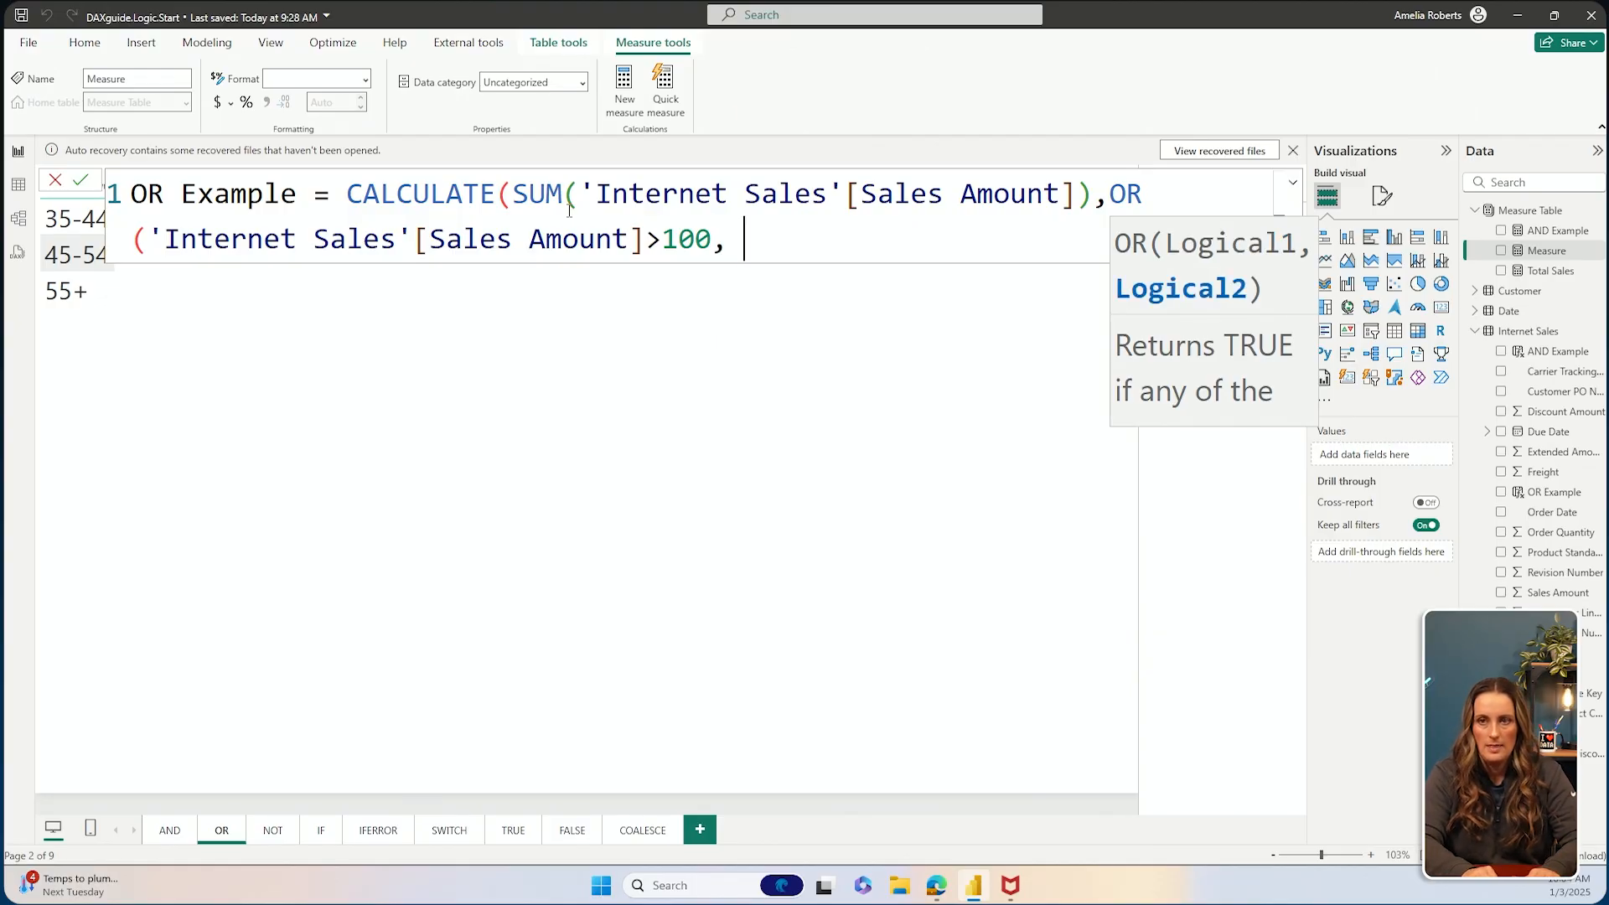
pyautogui.write(" 'internet Sales'")
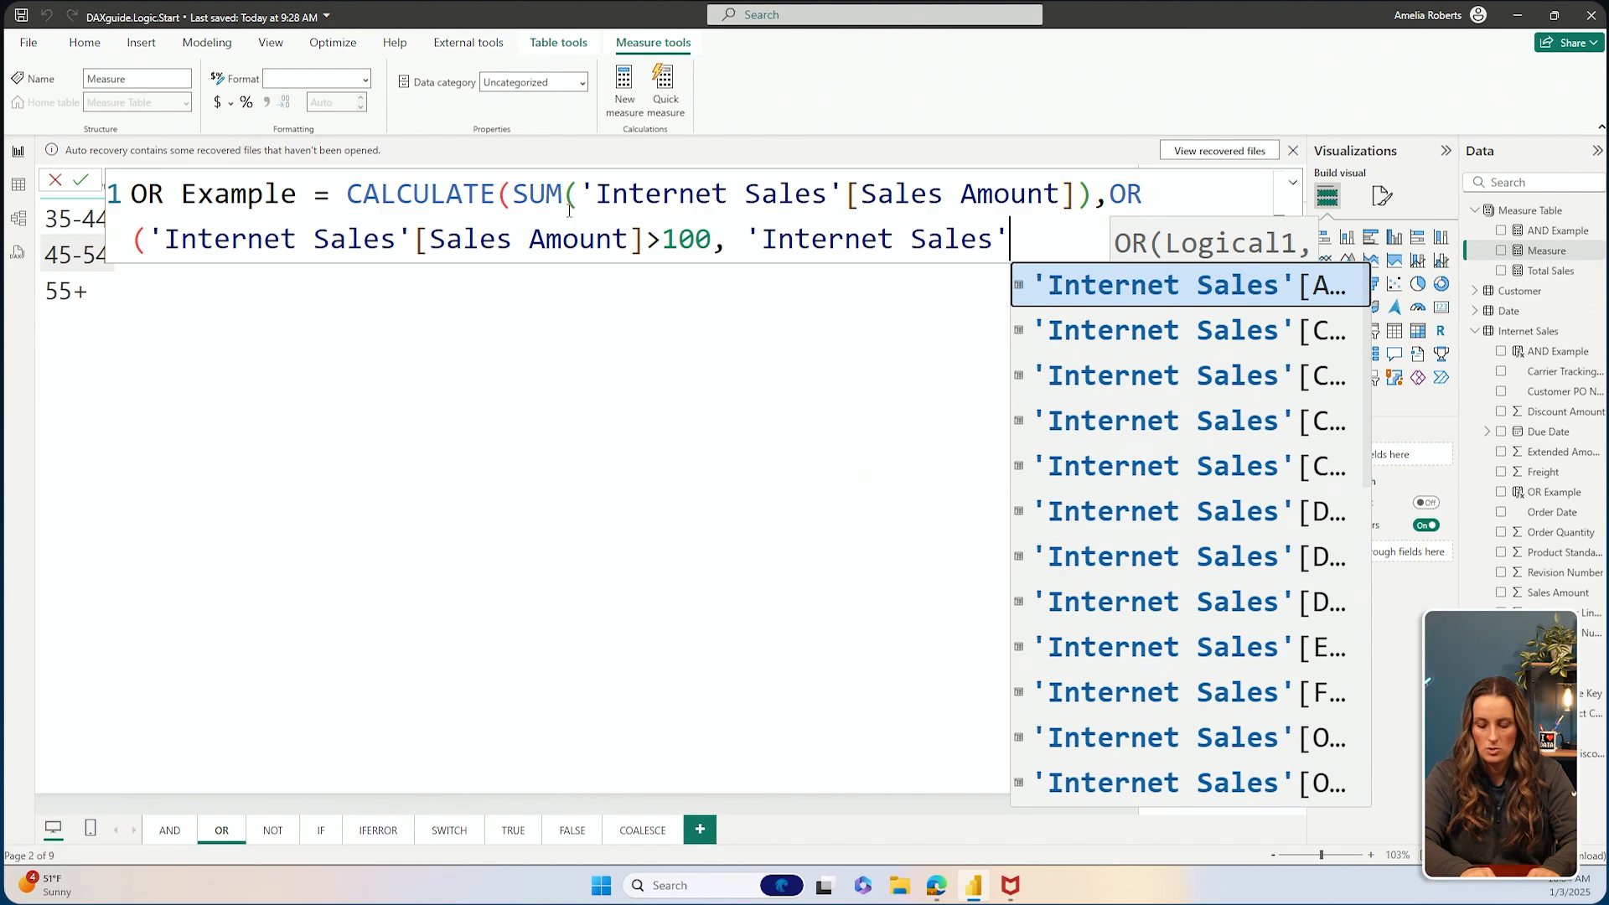
pyautogui.write('[[sale')
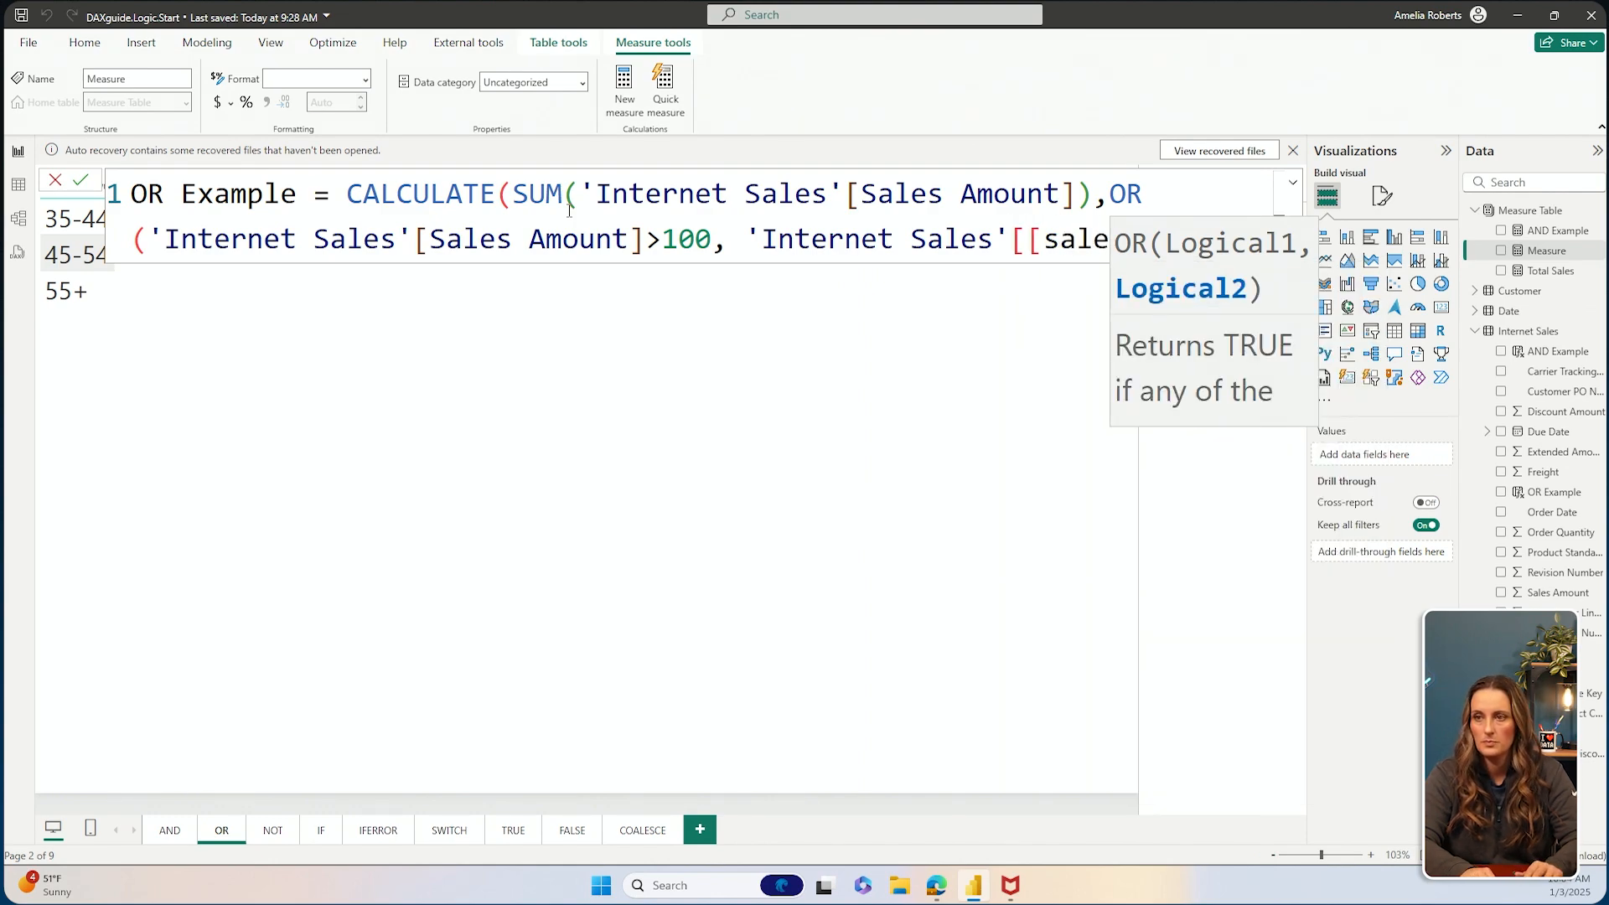
pyautogui.press('BackSpace')
pyautogui.press('BackSpace')
pyautogui.press('BackSpace')
pyautogui.press('BackSpace')
pyautogui.press('BackSpace')
pyautogui.write('sa')
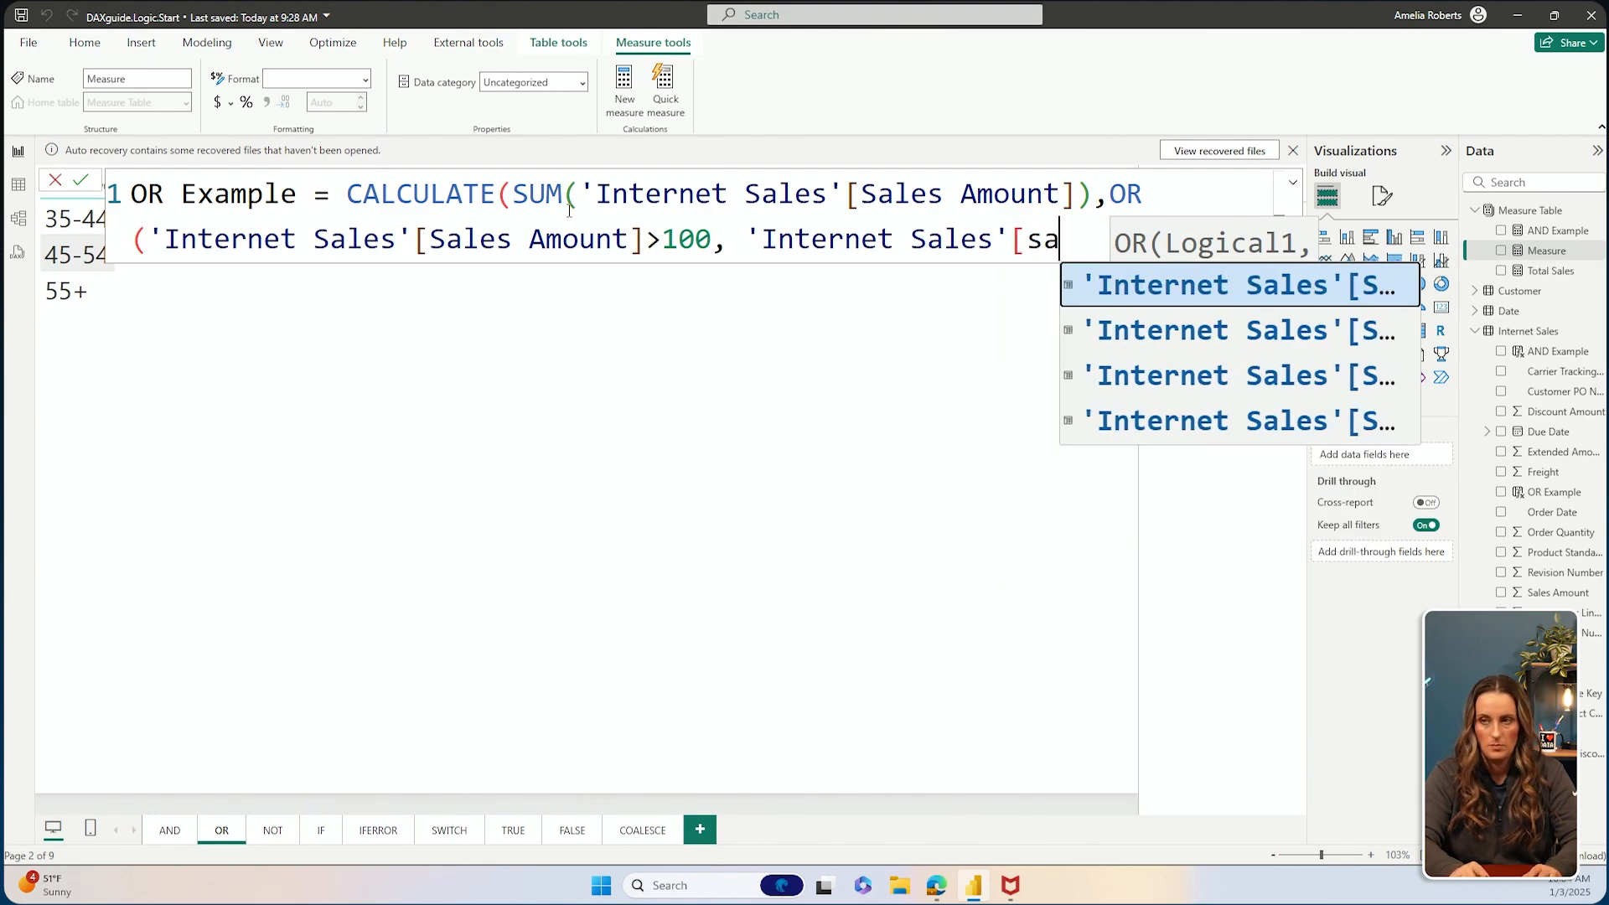
pyautogui.write('les')
pyautogui.write('t')
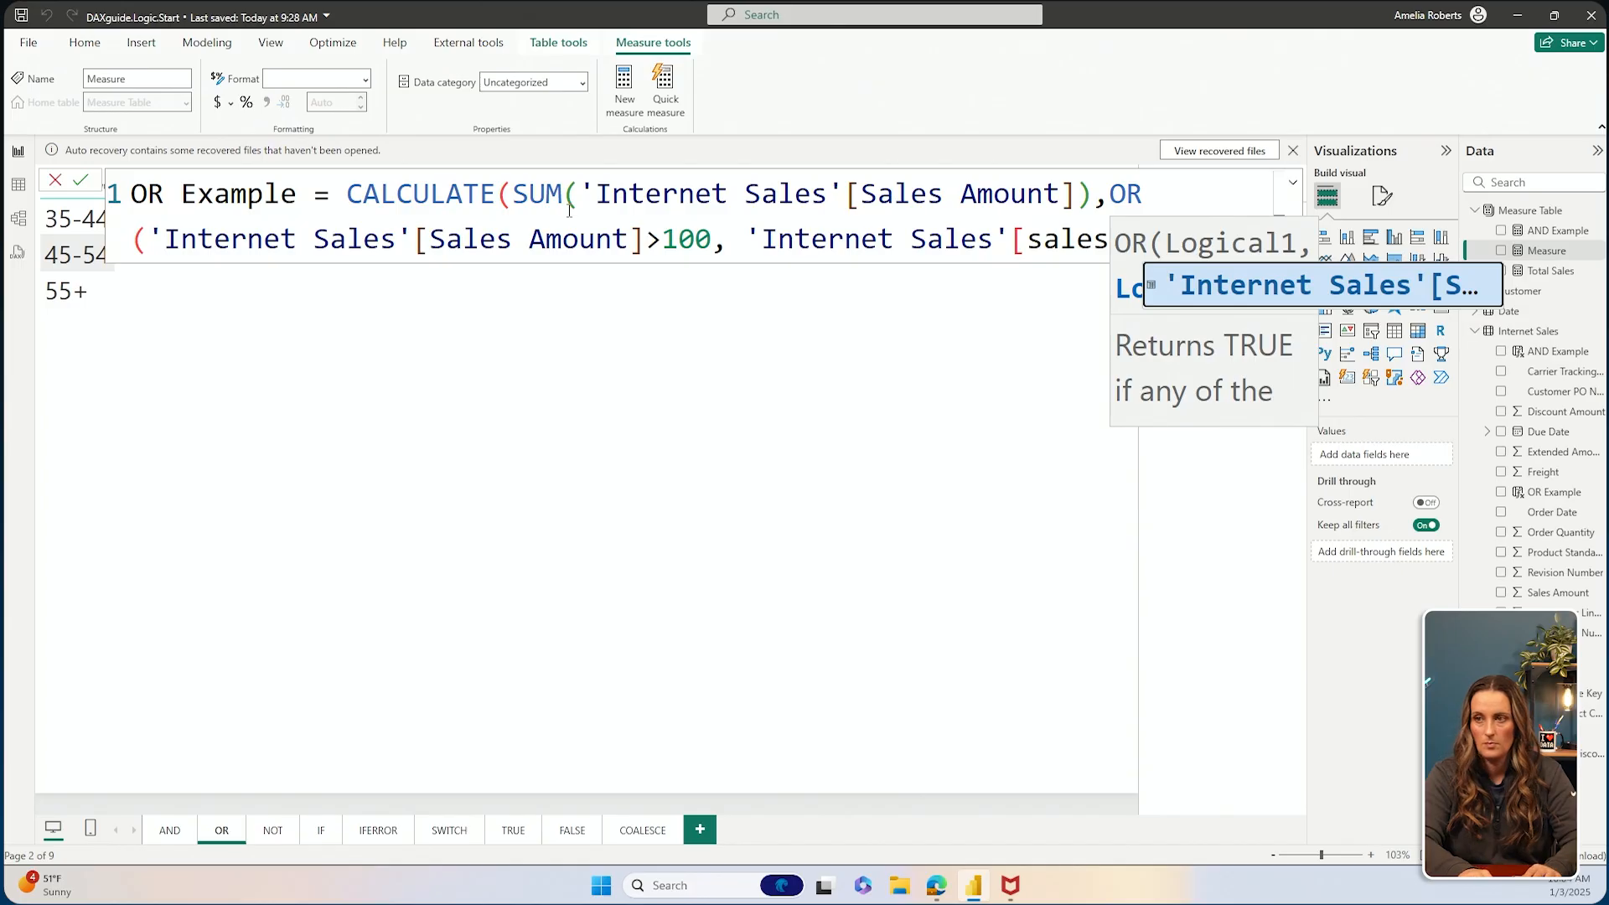
pyautogui.press('Tab')
pyautogui.press('Escape')
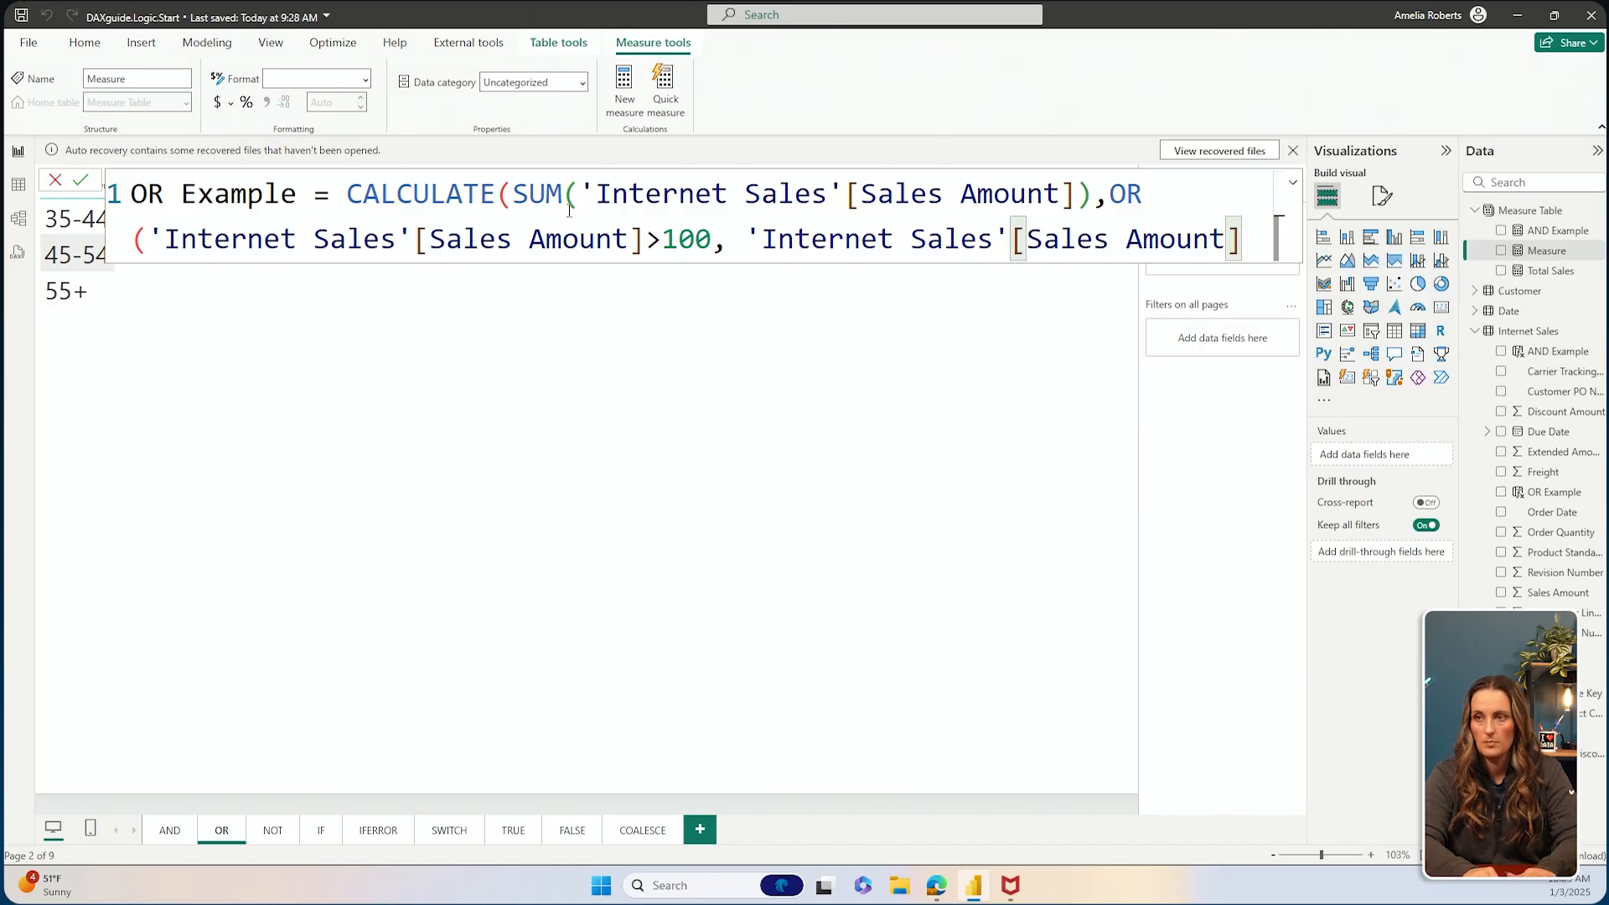
# Complete the second condition with <500, close both the OR and CALCULATE functions, and commit the measure
pyautogui.write('<')
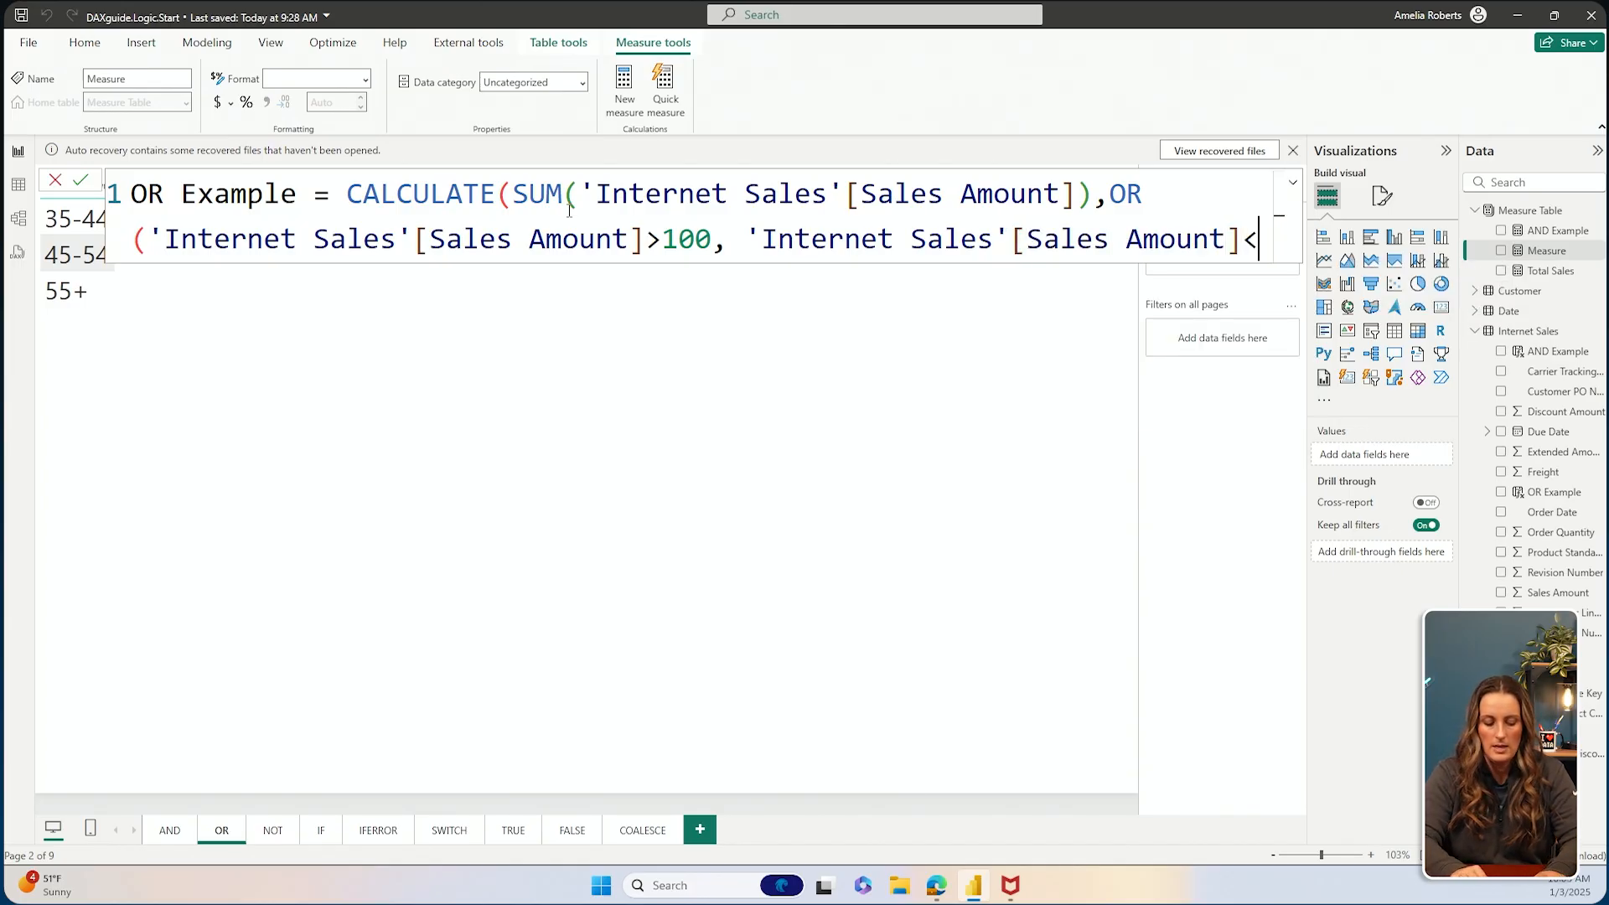
pyautogui.write('5000')
pyautogui.press('BackSpace')
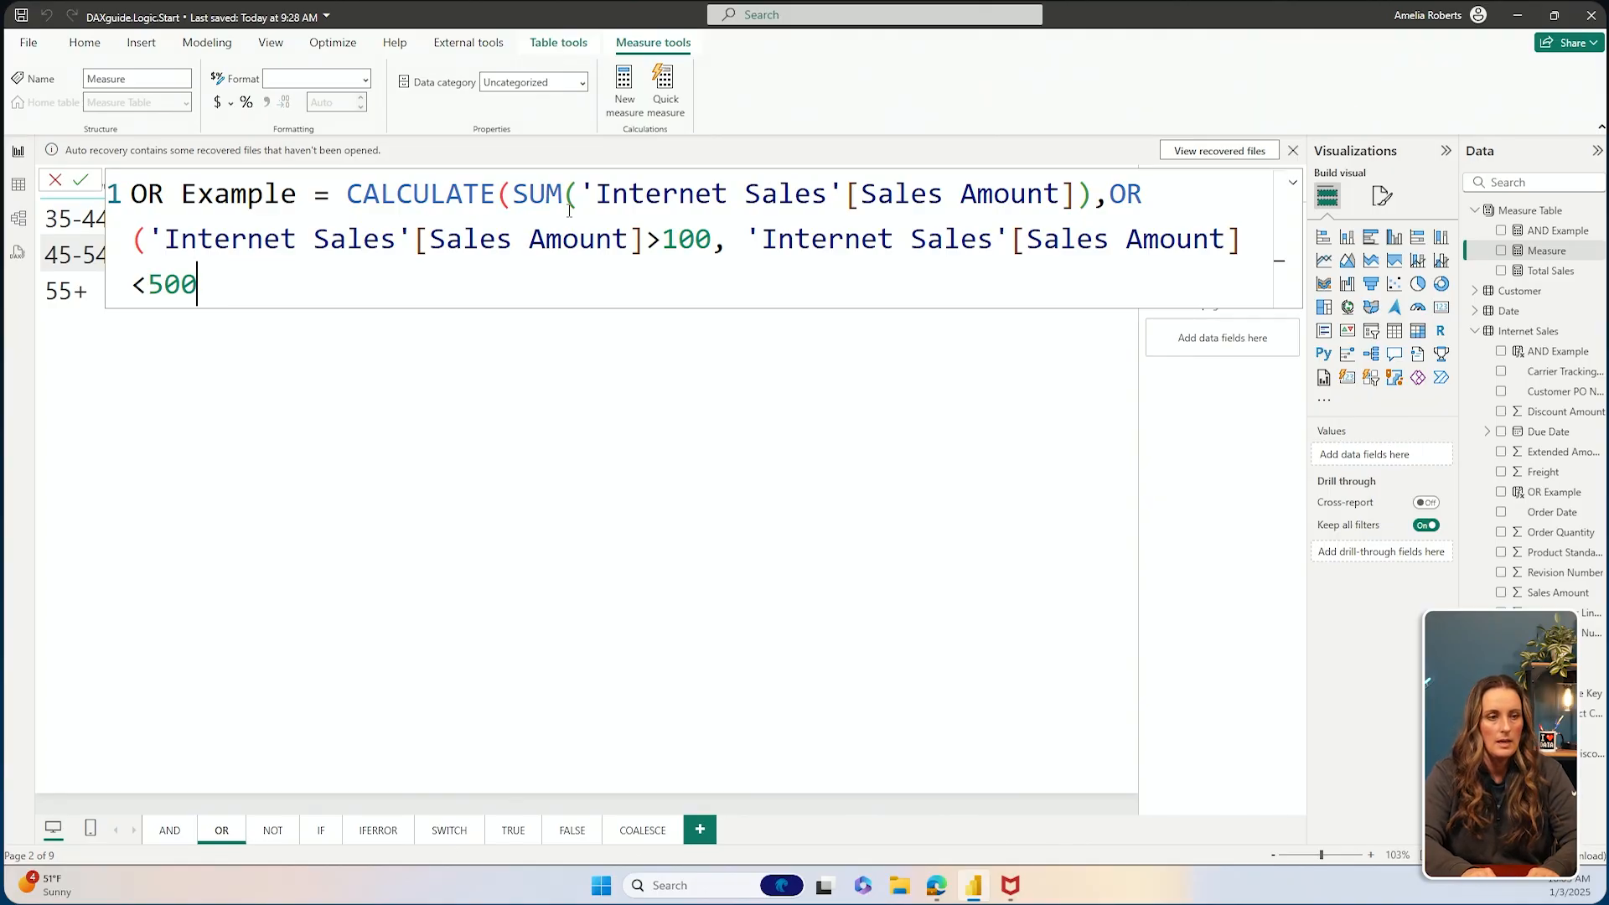
pyautogui.write(')')
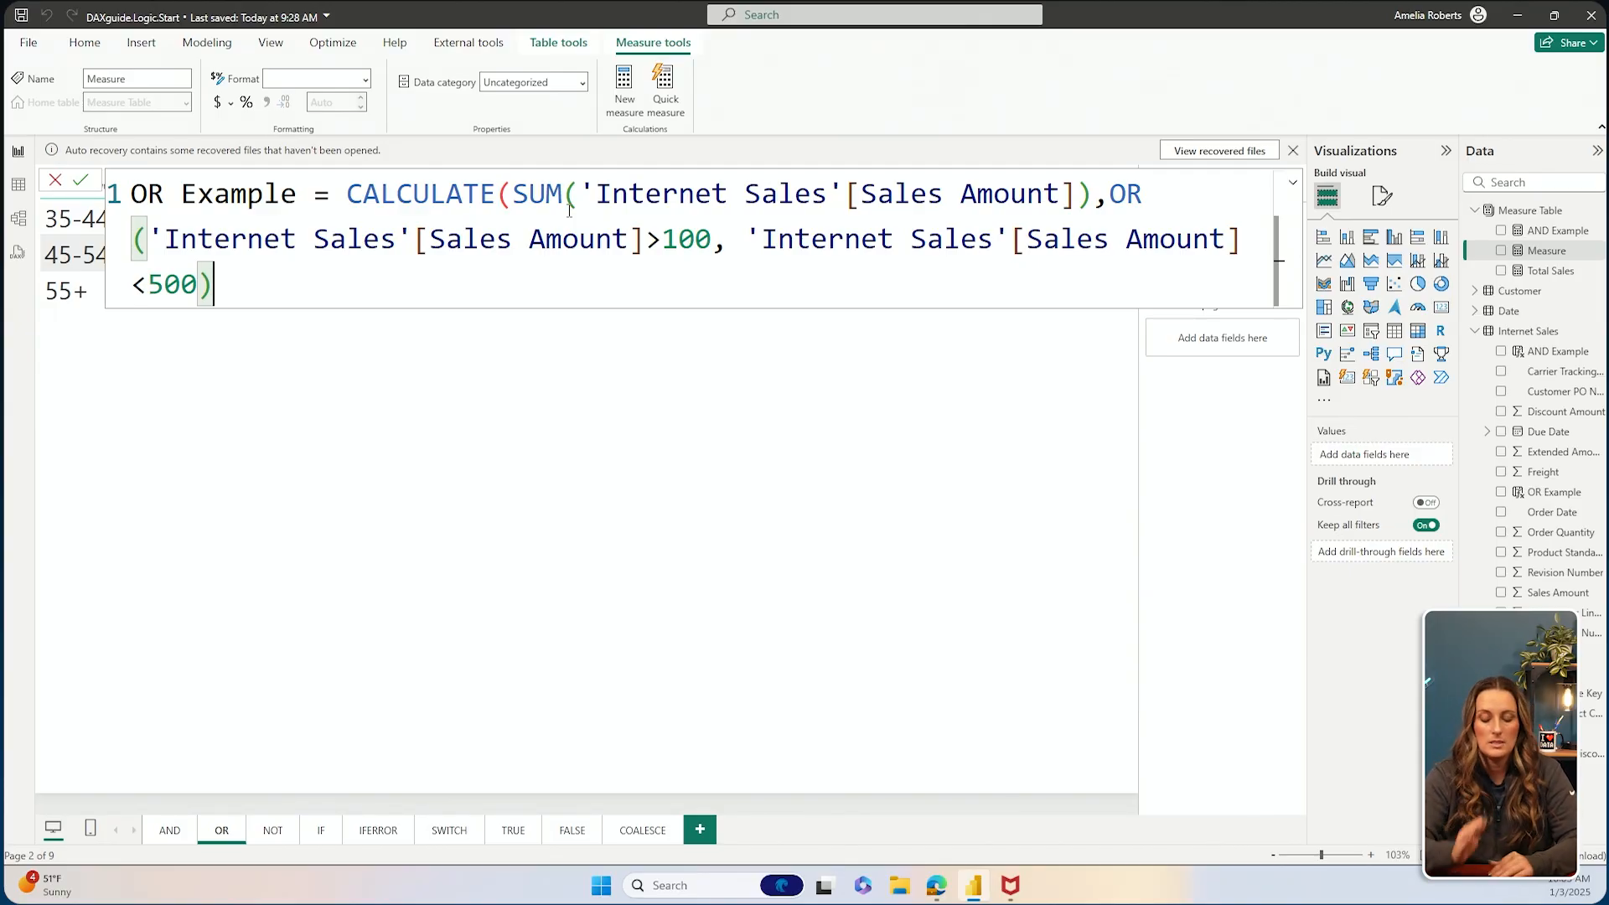
pyautogui.write(')')
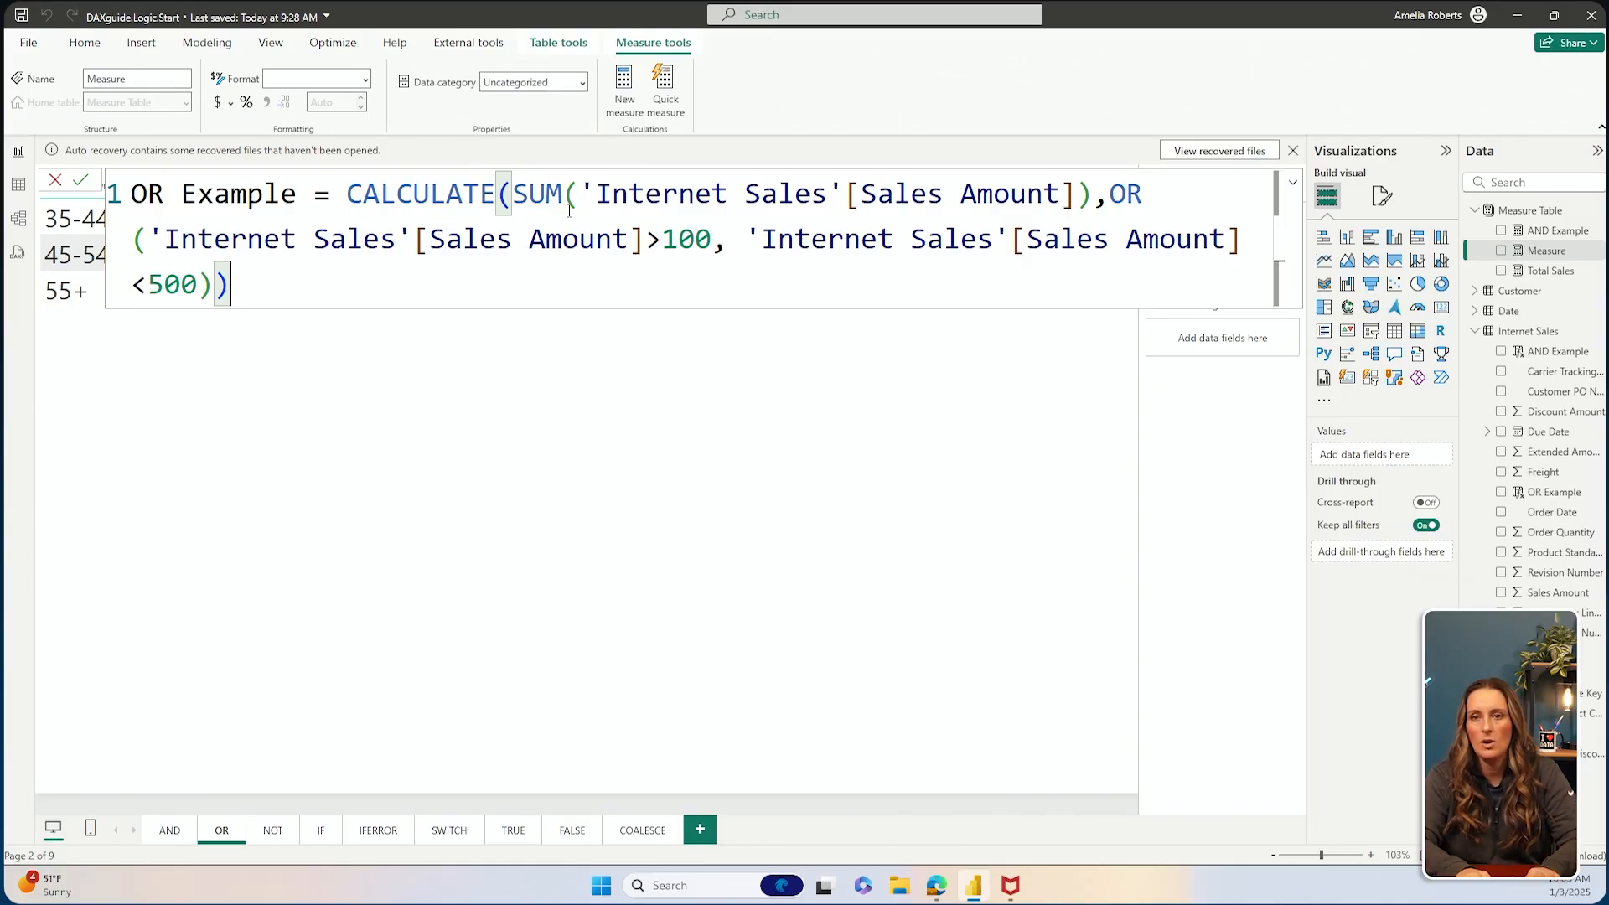
pyautogui.press('Return')
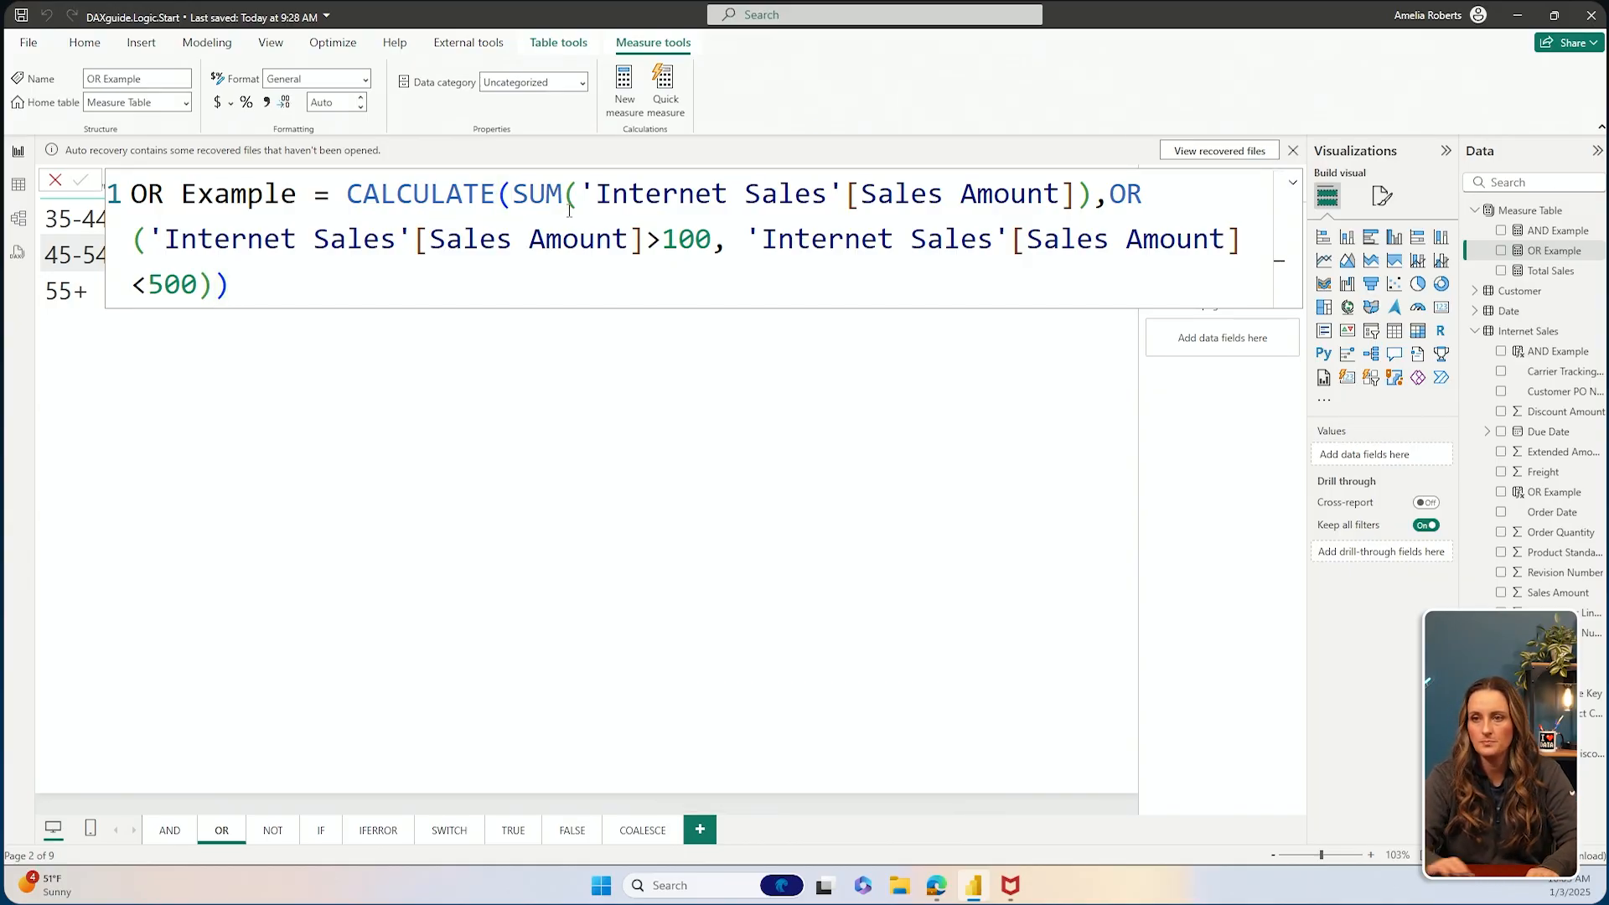
# Add the OR Example and Total Sales measures to the Age Breakdown table, widening the visual to fit them
pyautogui.click(775, 586)
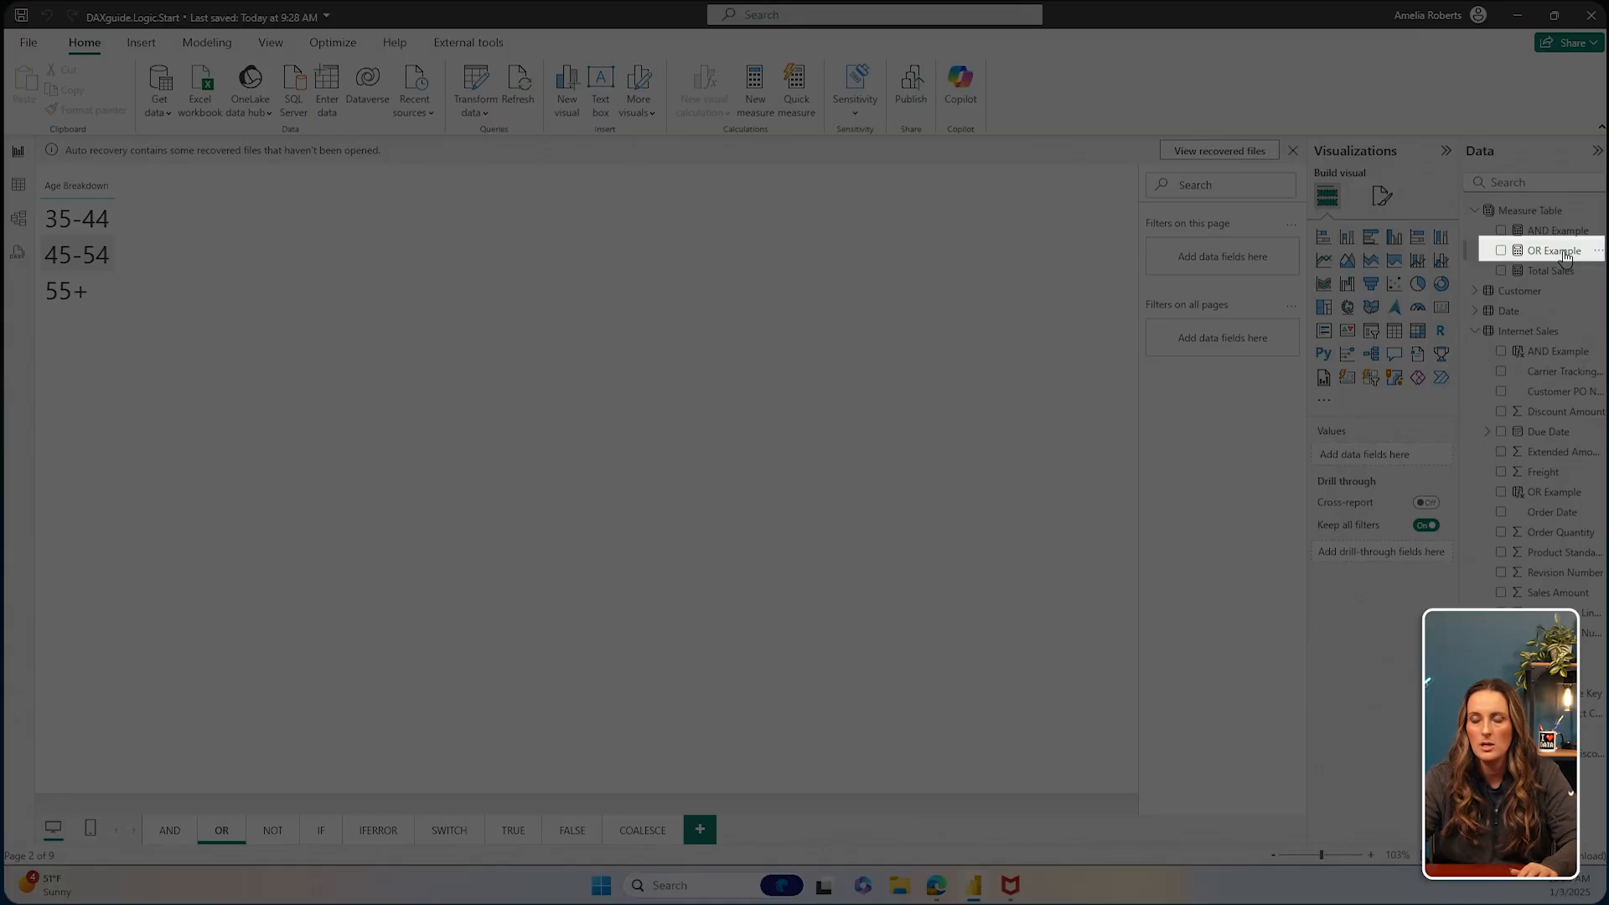
pyautogui.moveTo(1564, 256); pyautogui.dragTo(234, 299)
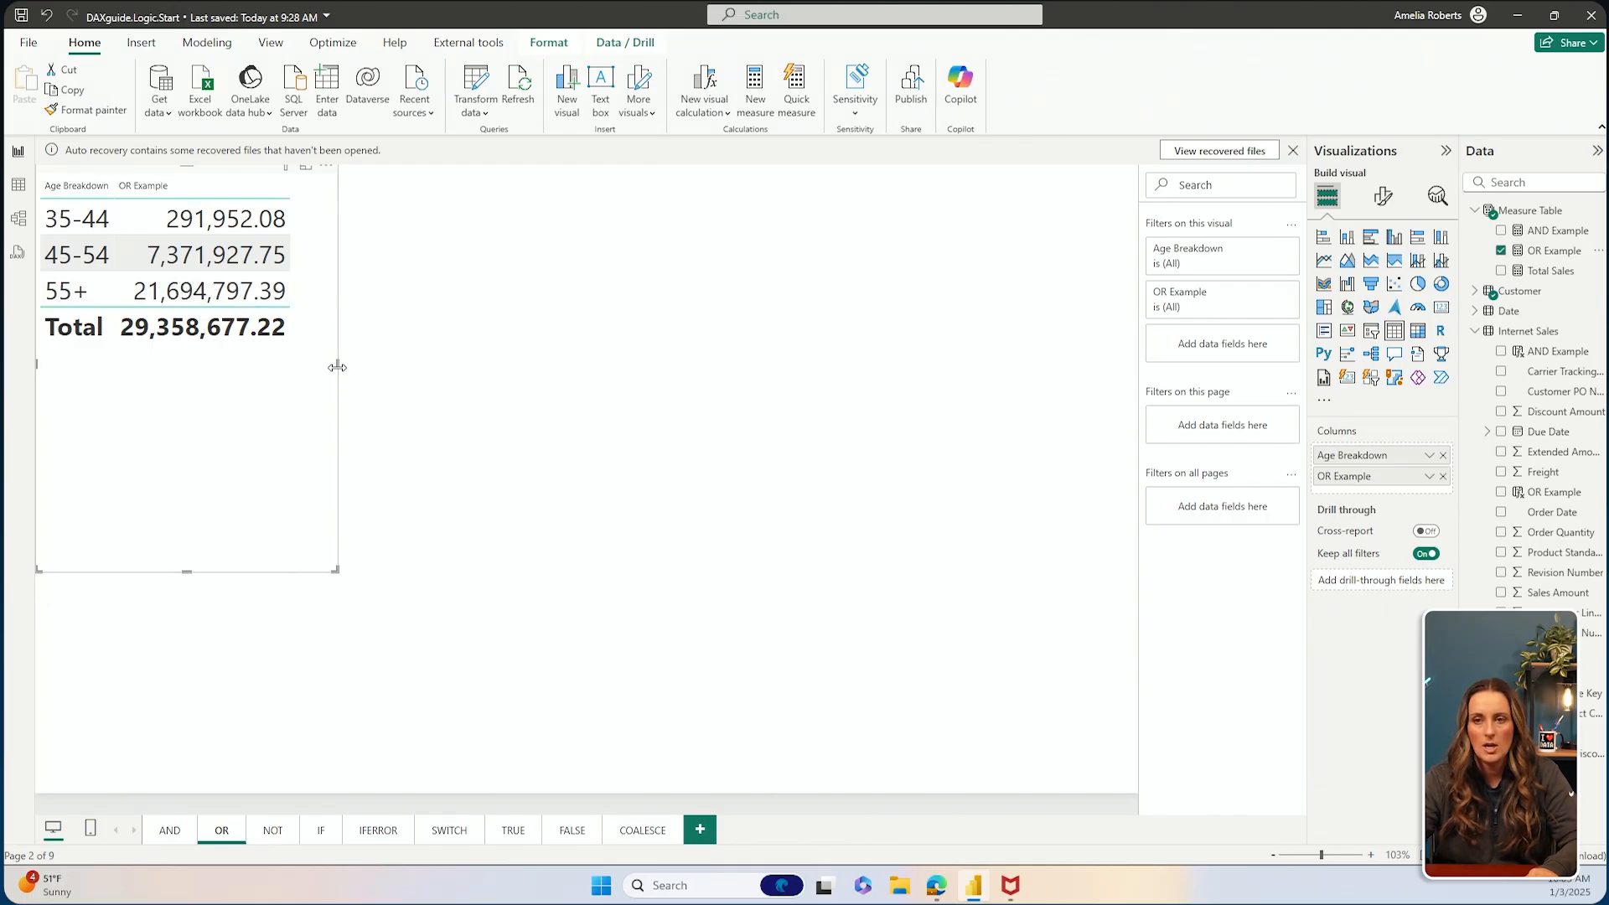
pyautogui.moveTo(338, 363); pyautogui.dragTo(577, 383)
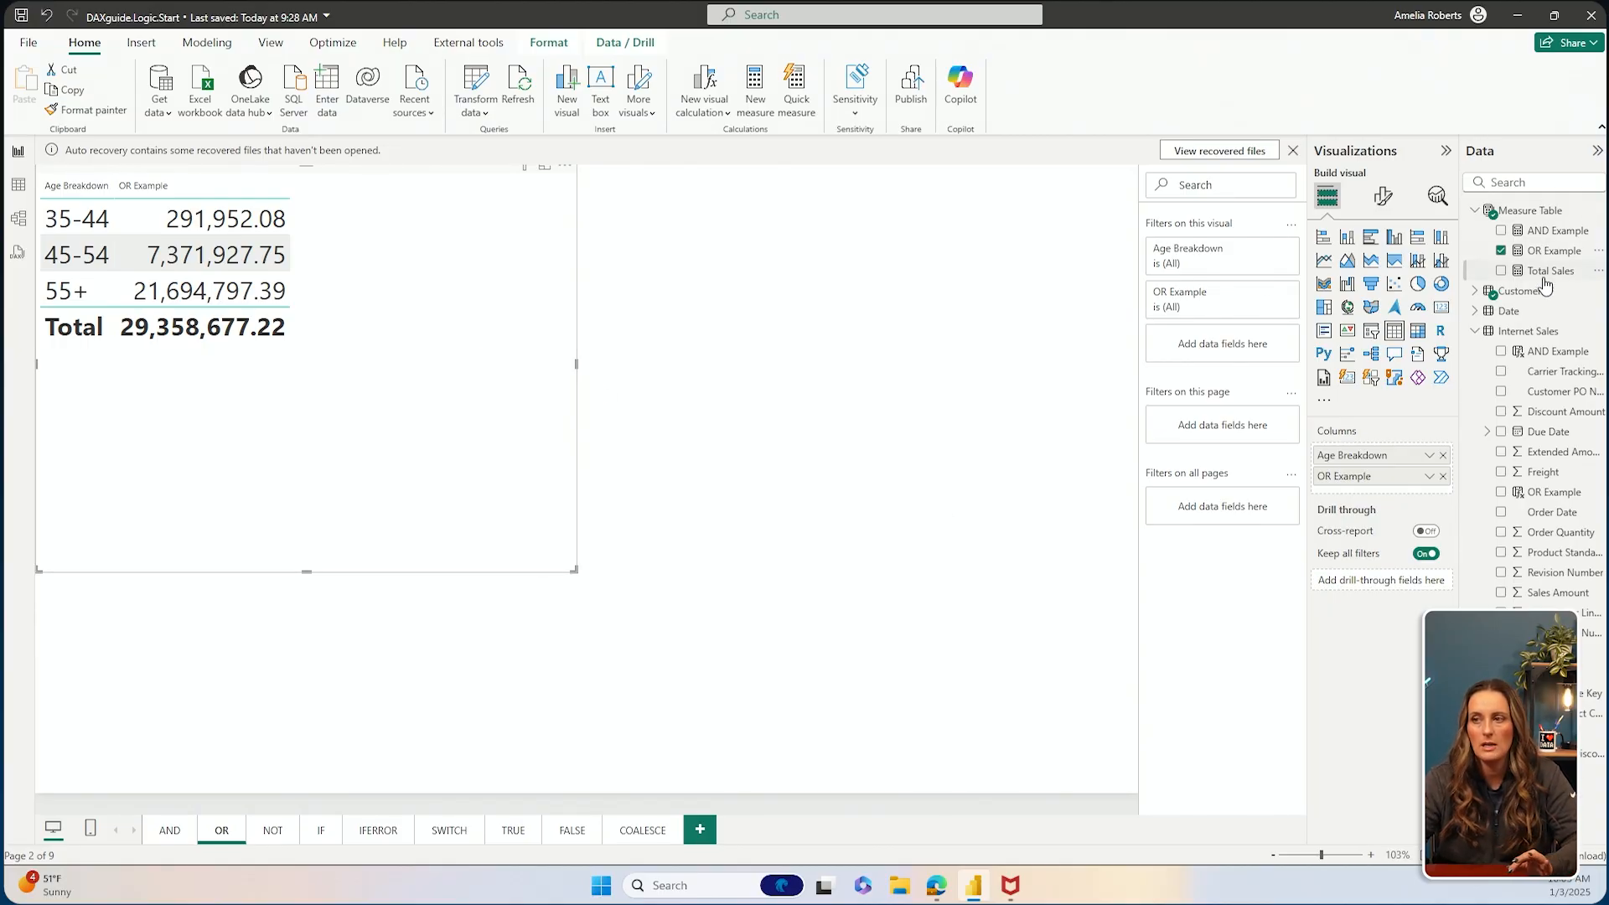
pyautogui.moveTo(1546, 273); pyautogui.dragTo(478, 330)
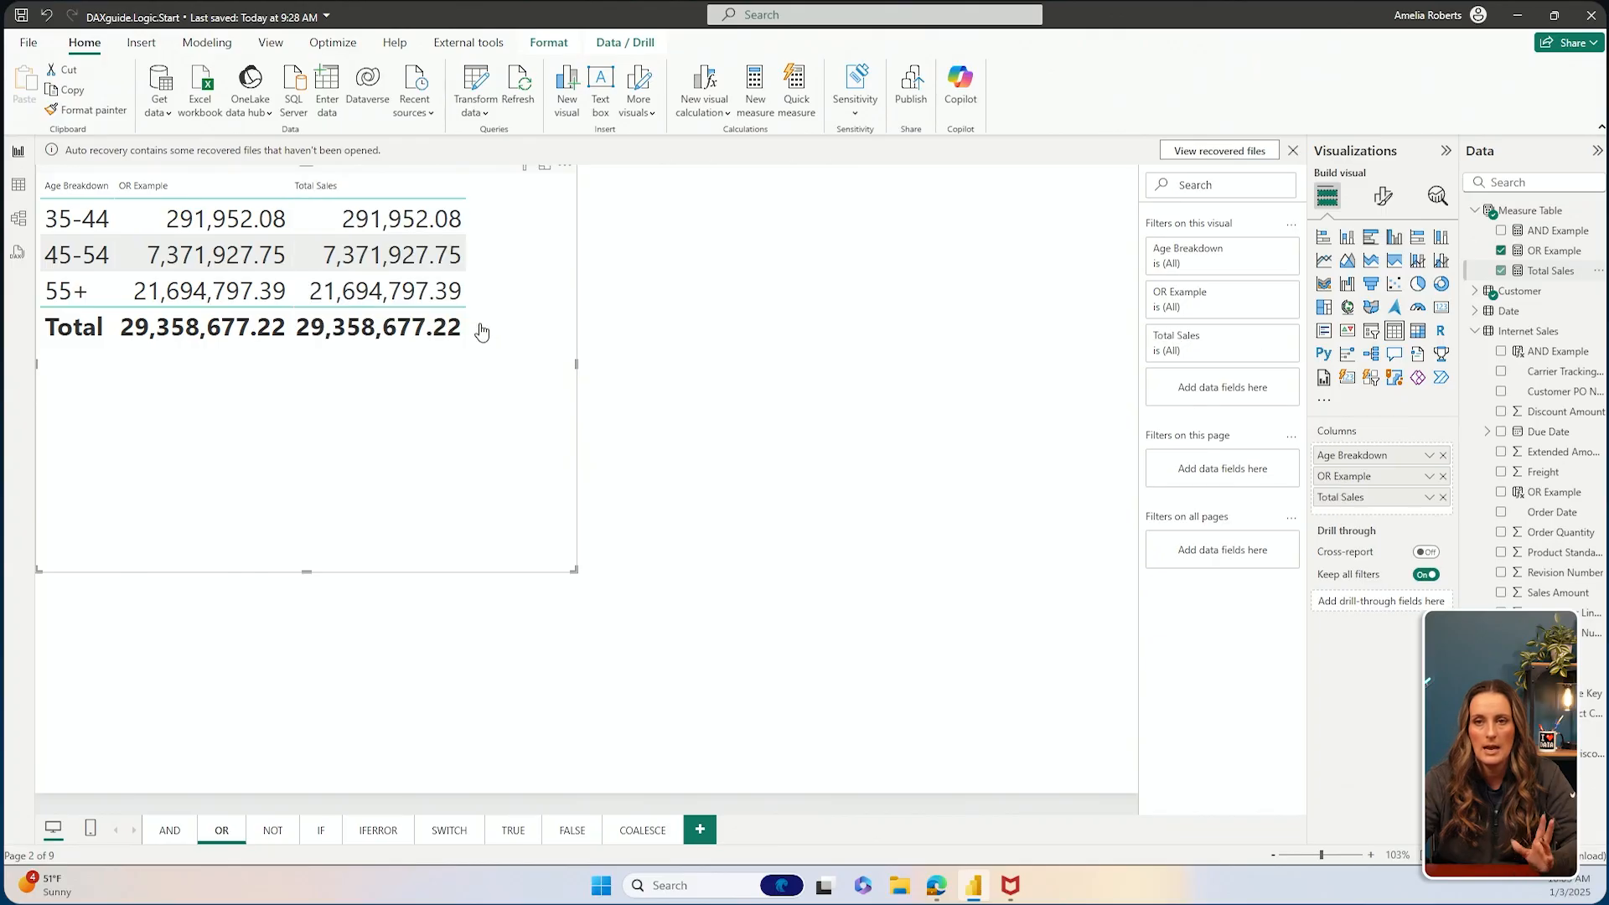